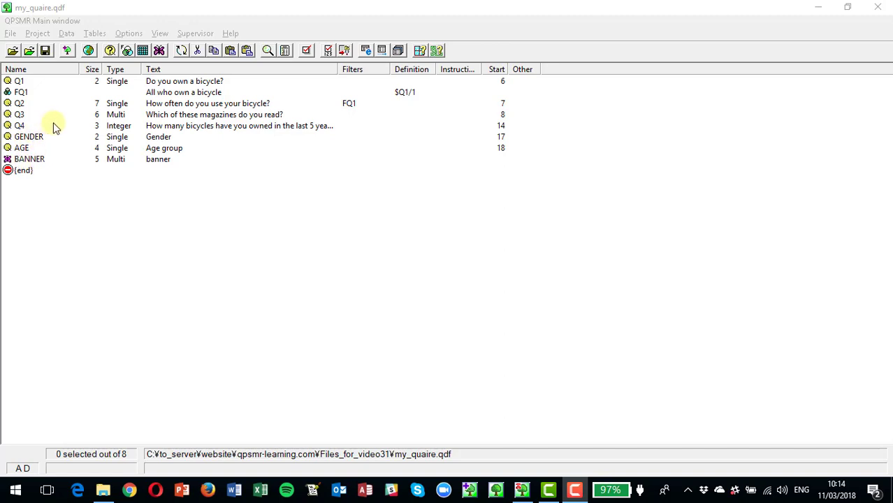
Open the data file my_quaire.asc for test CAPI input and dismiss the empty-file warning.
left_click(65, 33)
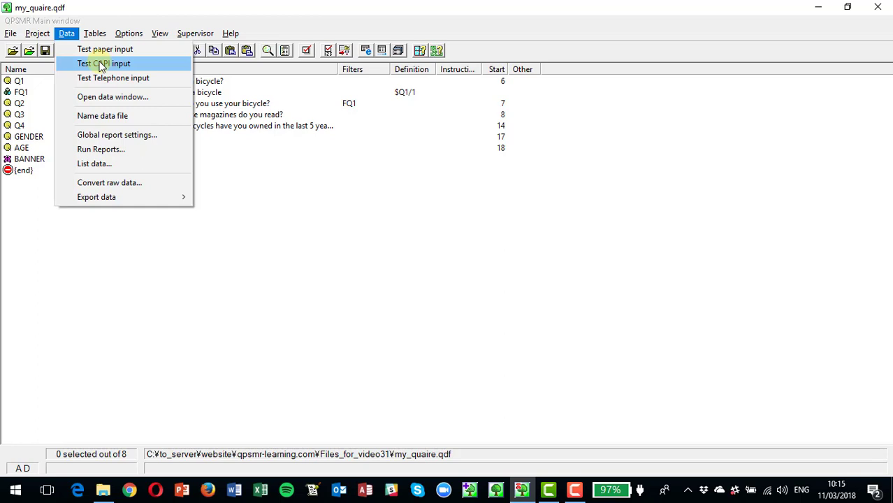
left_click(125, 99)
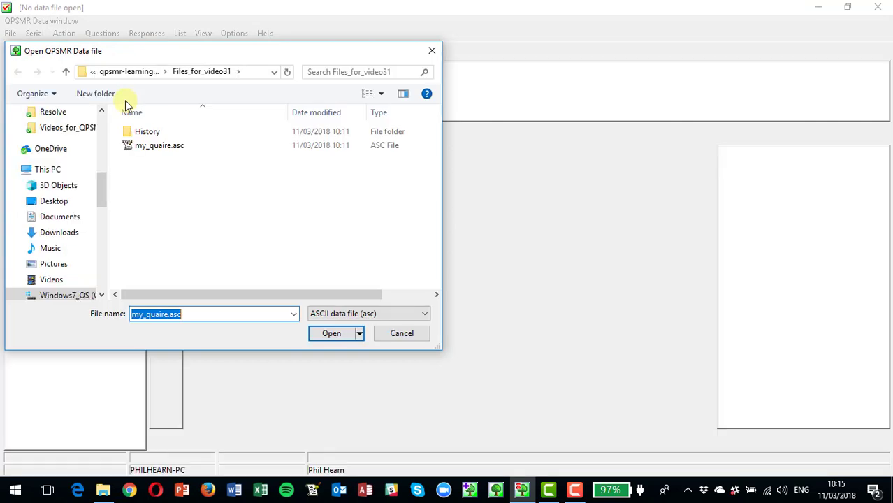
left_click(332, 333)
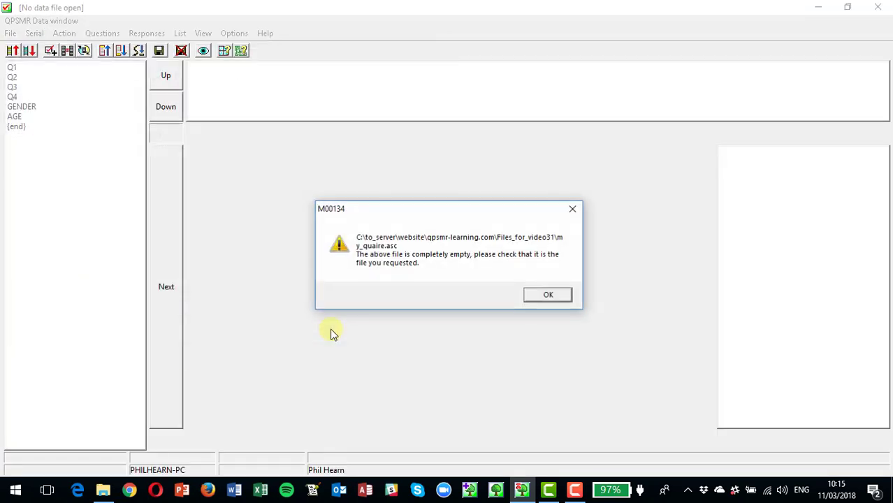
left_click(546, 296)
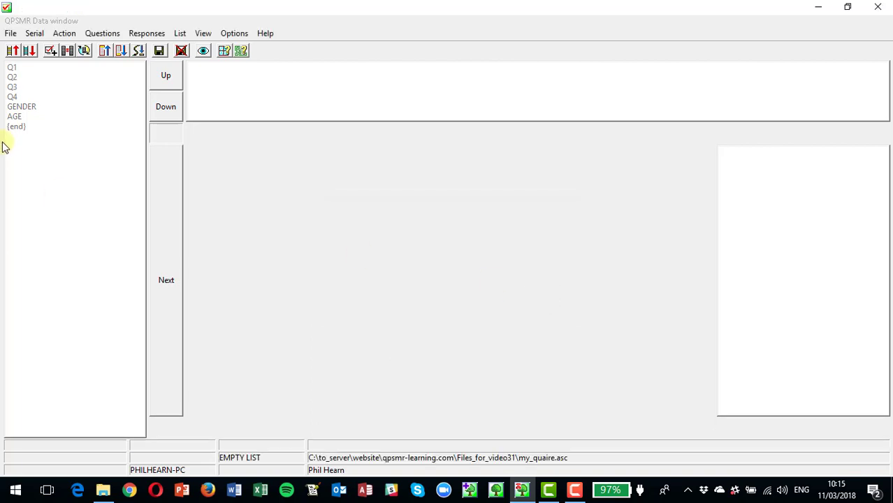
Start a new paper questionnaire with serial 1.
left_click(64, 33)
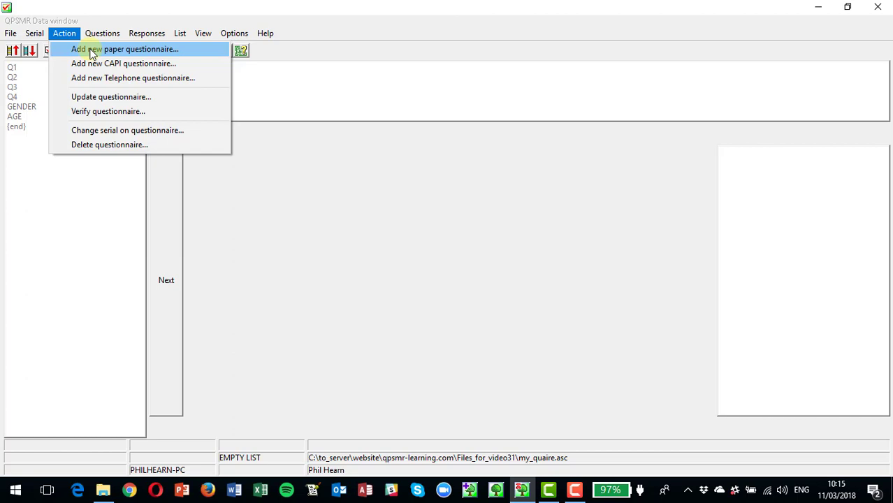
left_click(91, 54)
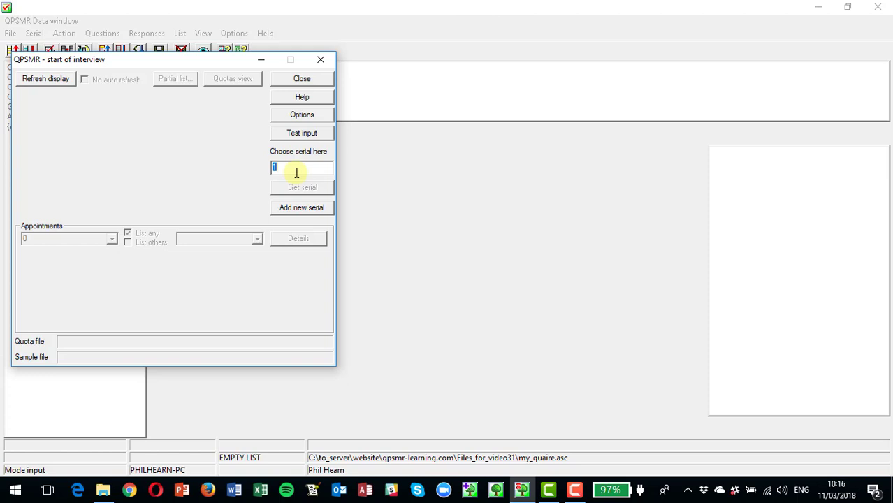
key("Return")
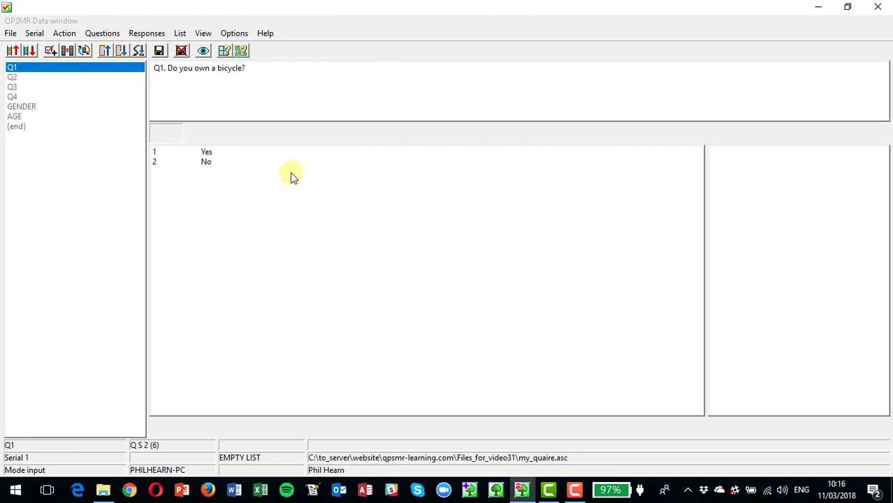
Answer Q1 with Yes and Q2 with At least once per fortnight.
left_click(205, 153)
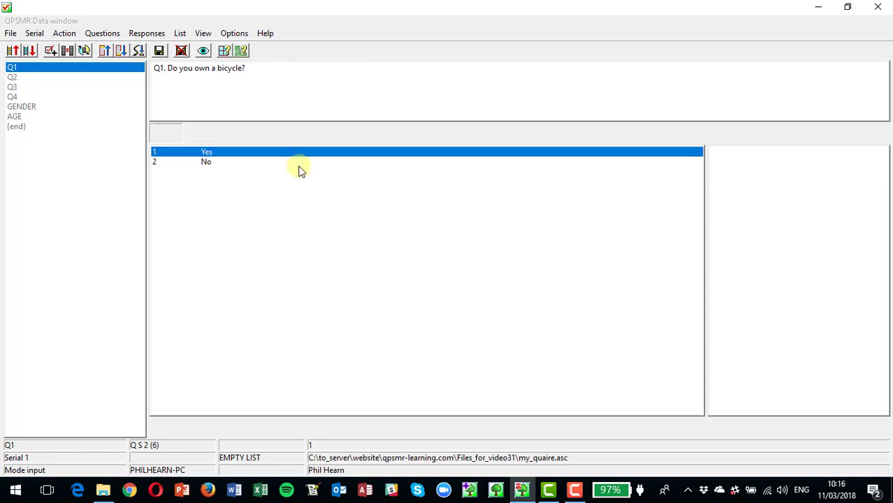
key("Return")
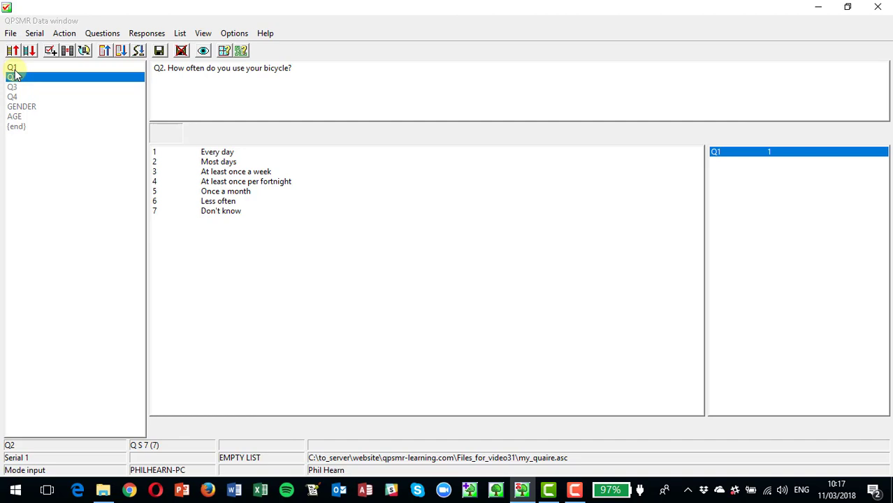
key("4")
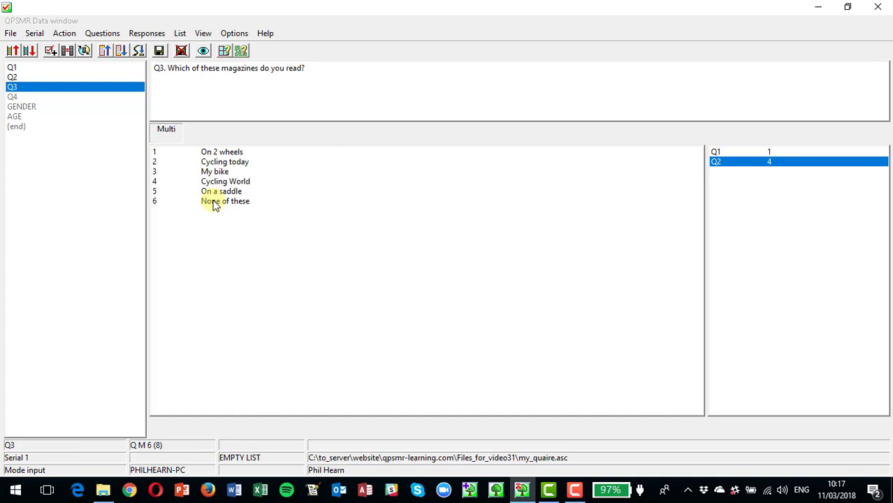
Answer Q3 with Cycling today and My bike, and Q4 with 10.
key("2")
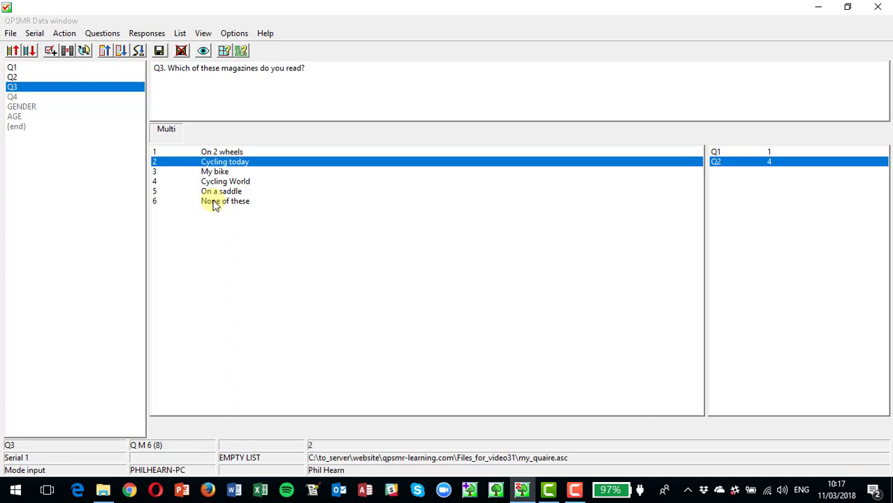
key("3")
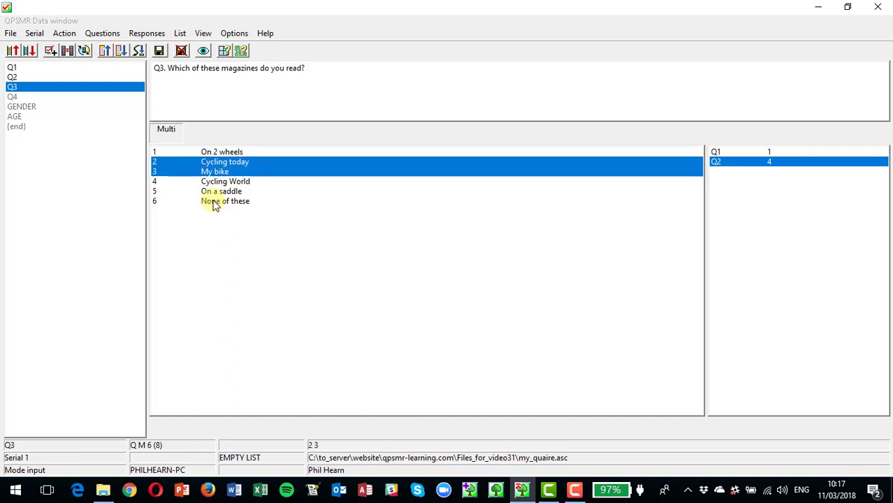
key("Return")
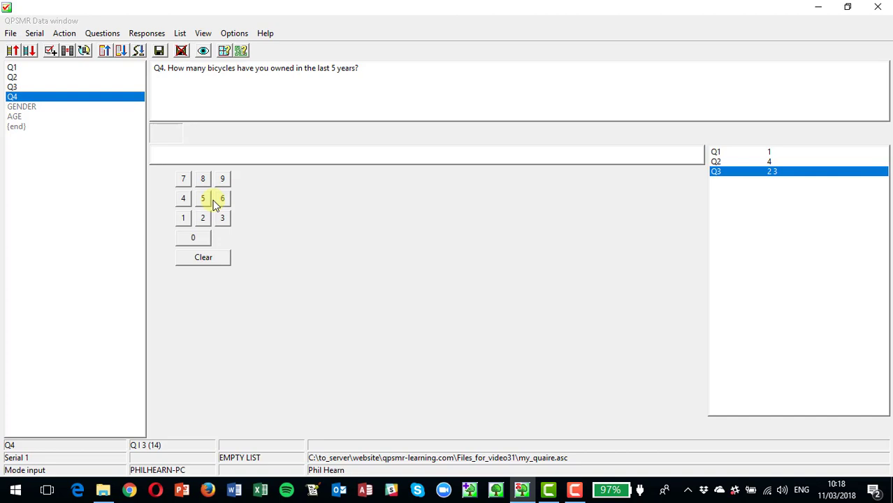
type("10")
key("Return")
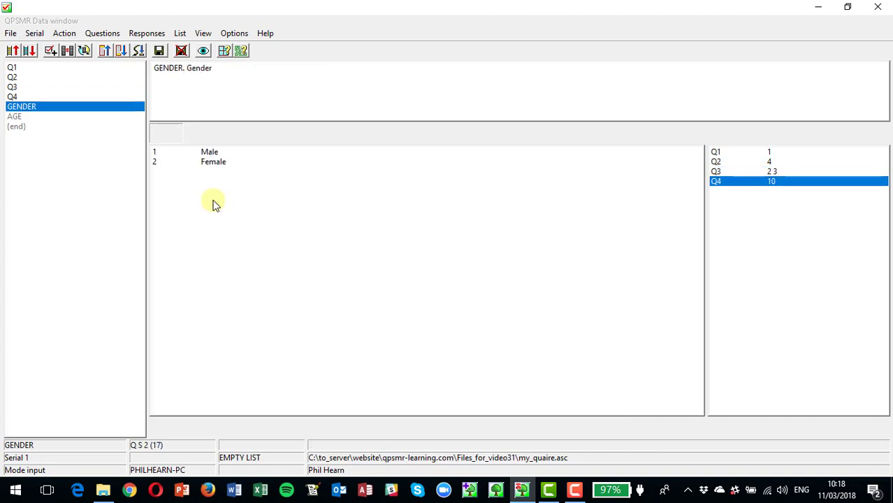
Answer Gender Male and Age 25-34, then save the questionnaire.
type("1")
key("Return")
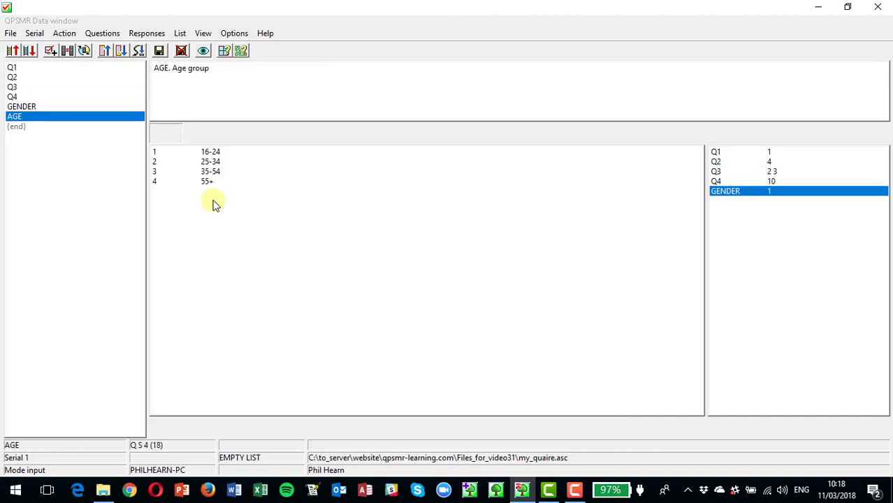
type("2")
key("Return")
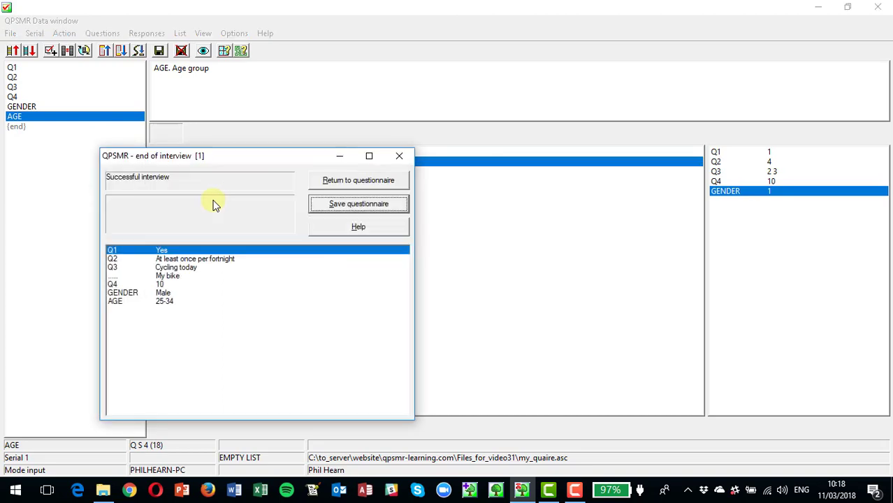
left_click(339, 204)
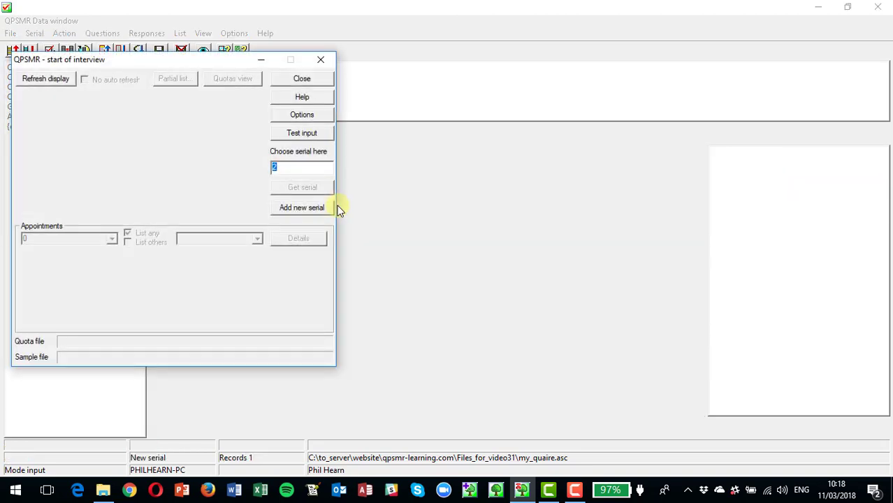
Add a new serial and answer Q1 with No.
left_click(336, 207)
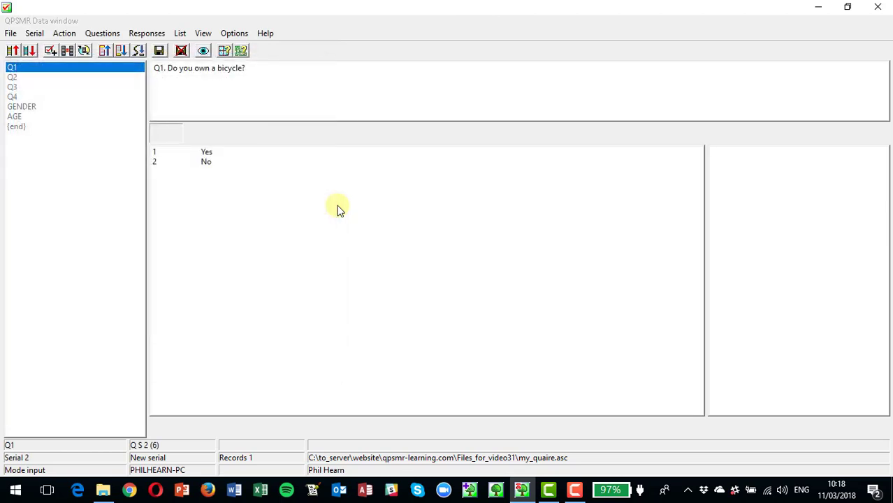
key("2")
key("Return")
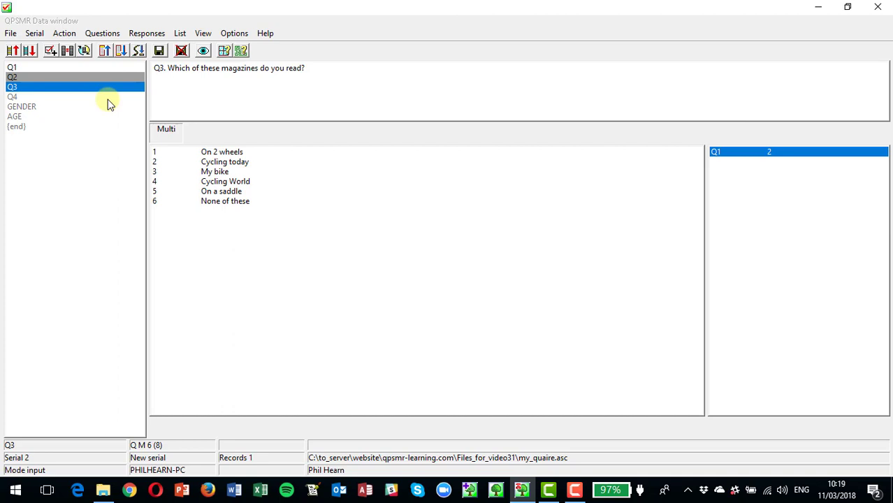
Answer Q3 with Cycling World and Q4 with 5.
key("4")
key("Return")
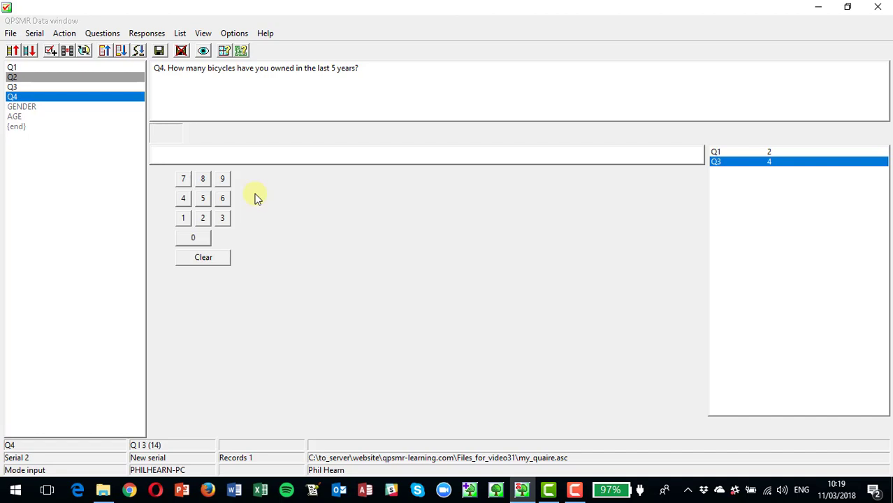
type("5")
key("Return")
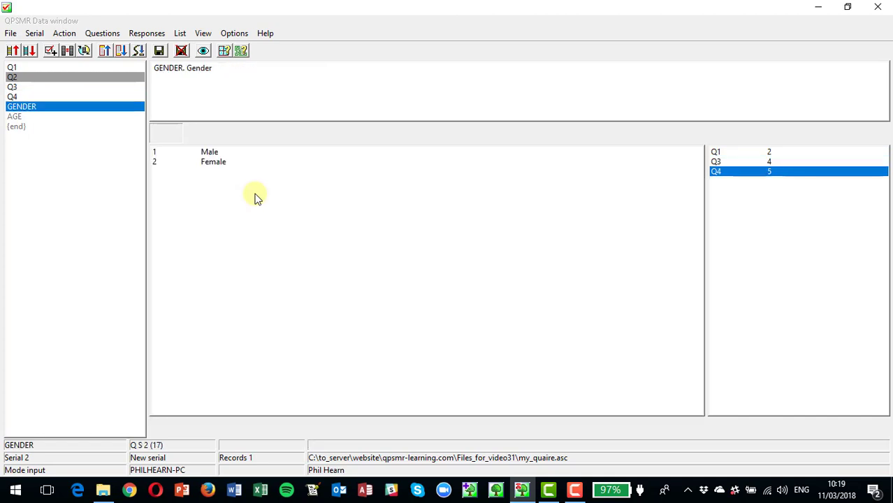
Answer Gender Male and Age 55+, then save the questionnaire.
type("1")
key("Return")
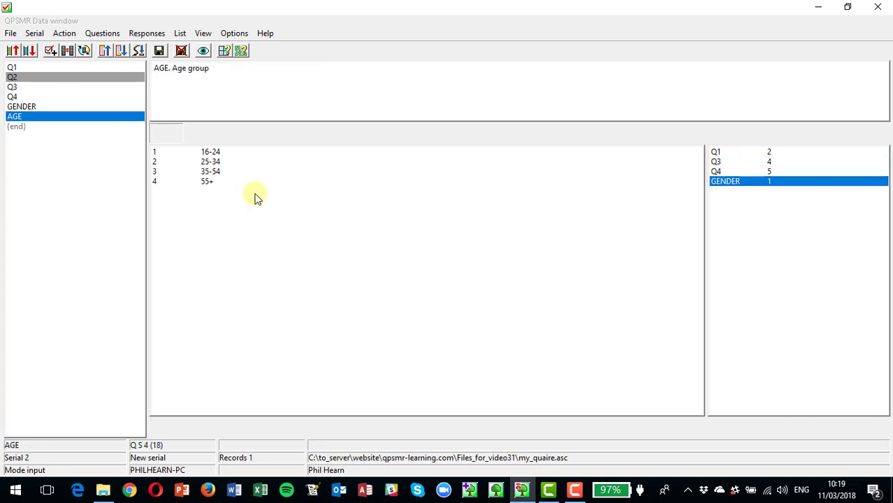
type("4")
key("Return")
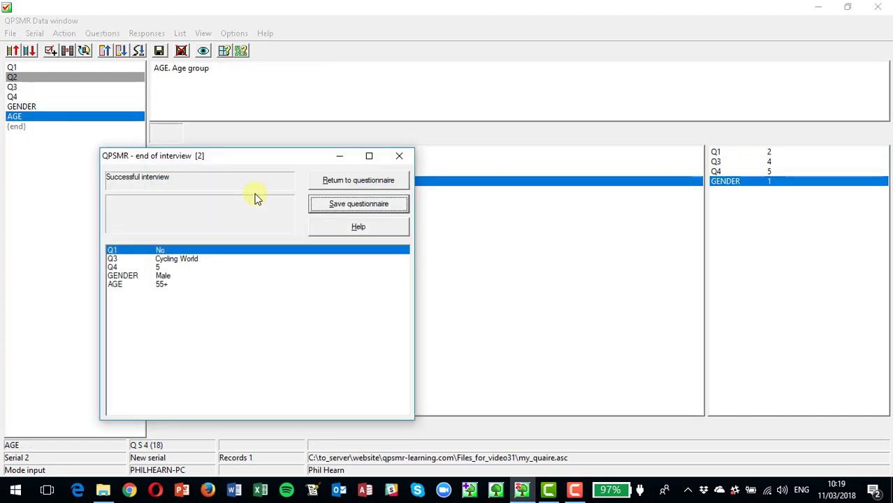
key("Return")
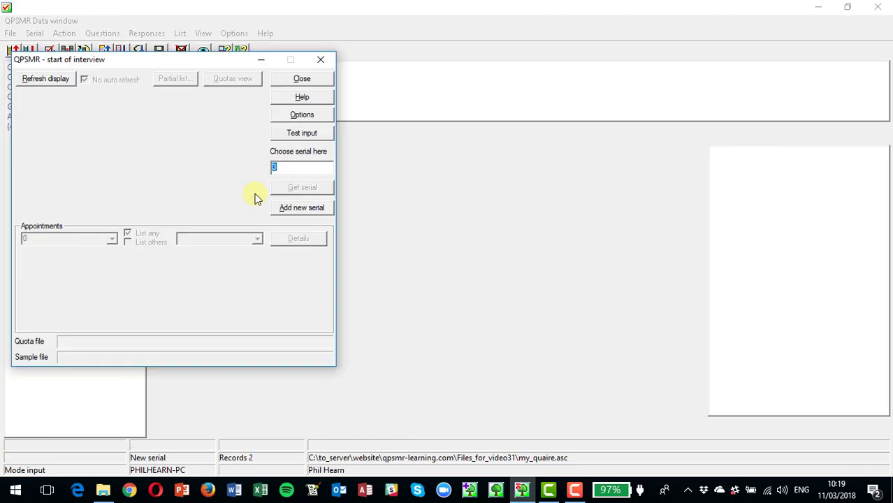
Add a new serial and answer Q1 with Yes and Q2 with Once a month.
key("Return")
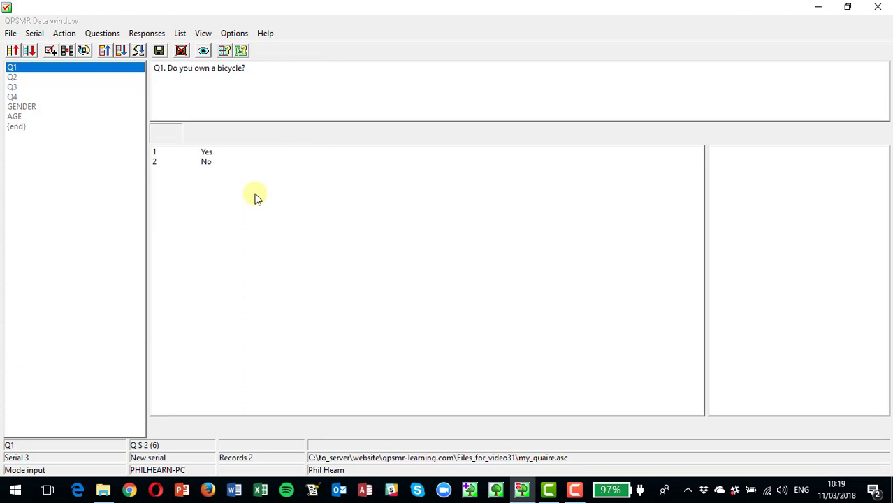
type("1")
key("Return")
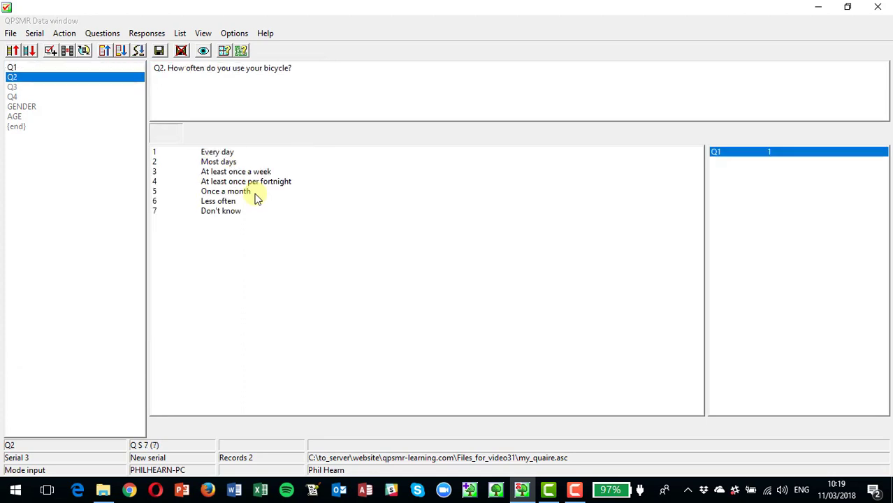
type("5")
key("Return")
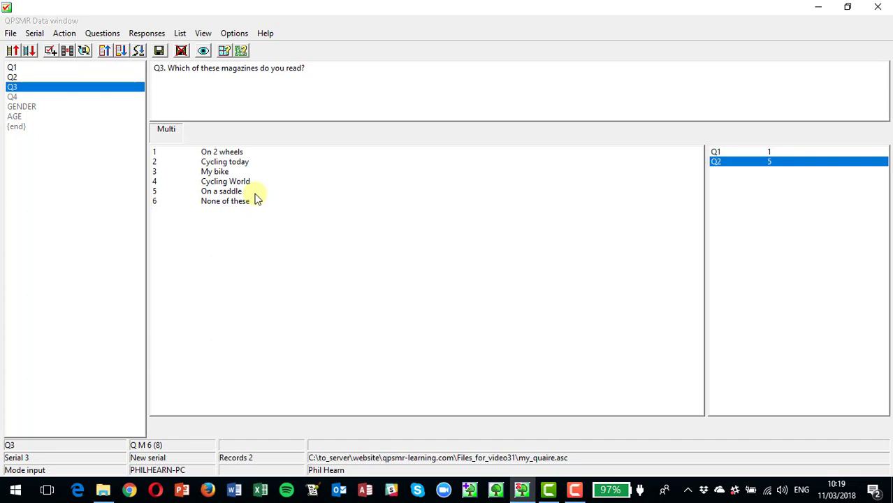
Answer Q3 with Cycling today, Cycling World and On a saddle, and Q4 with 20.
type("2")
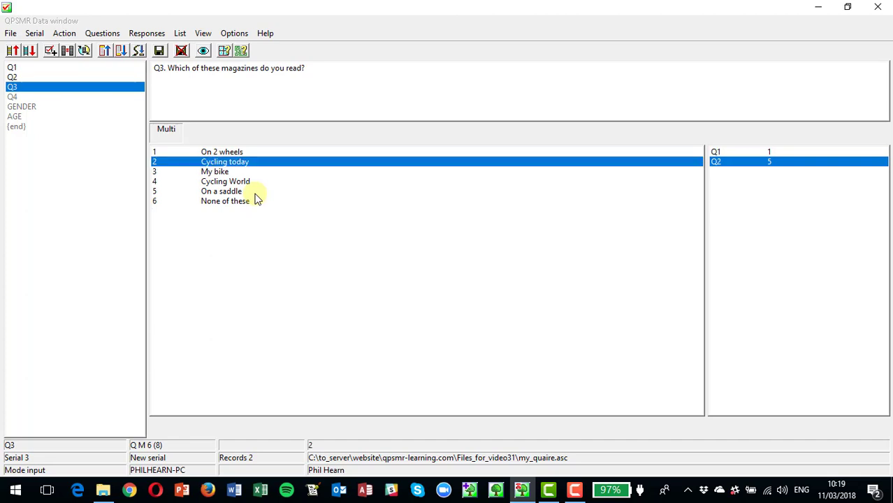
type(" 4 5")
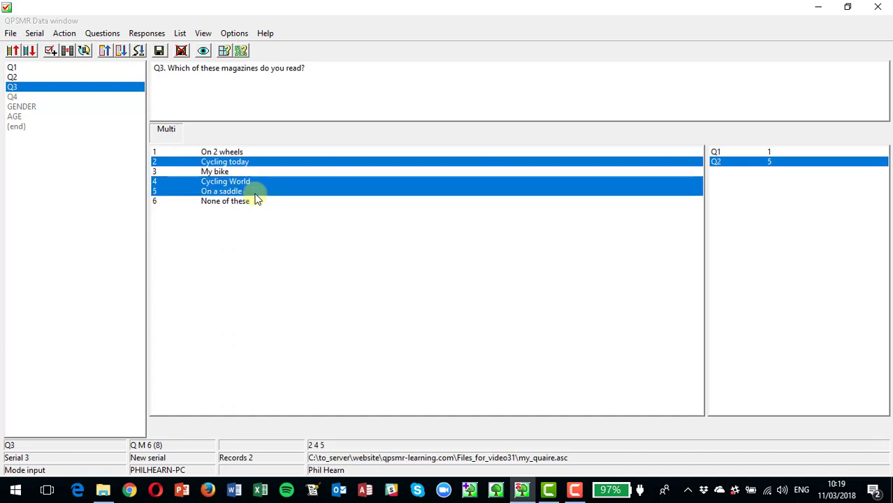
key("Return")
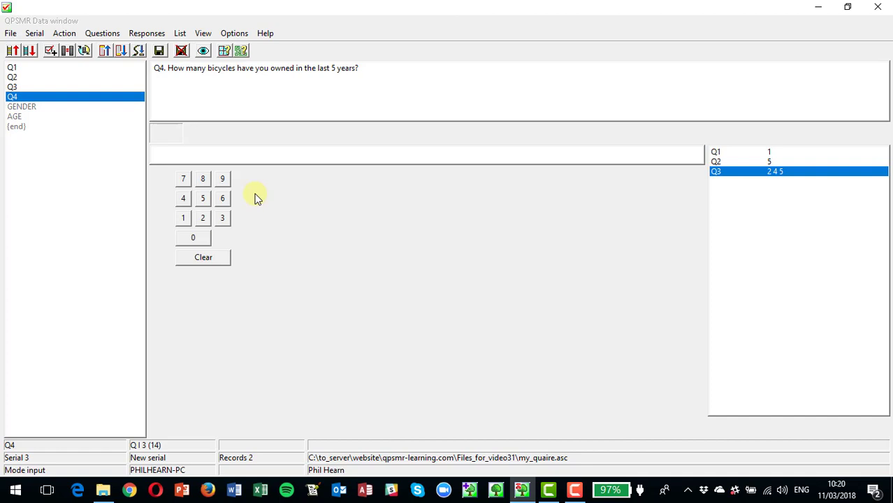
type("20")
key("Return")
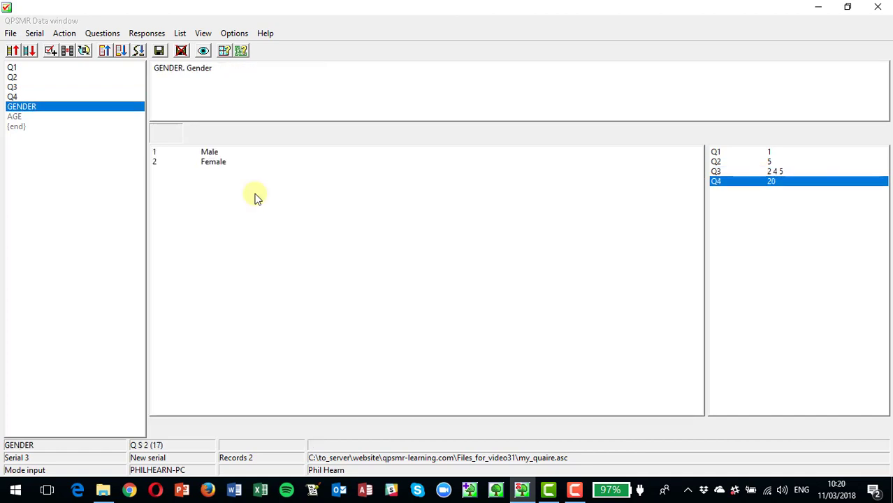
Answer Gender Male and Age 25-34, then save the questionnaire.
type("1")
key("Return")
type("2")
key("Return")
key("Return")
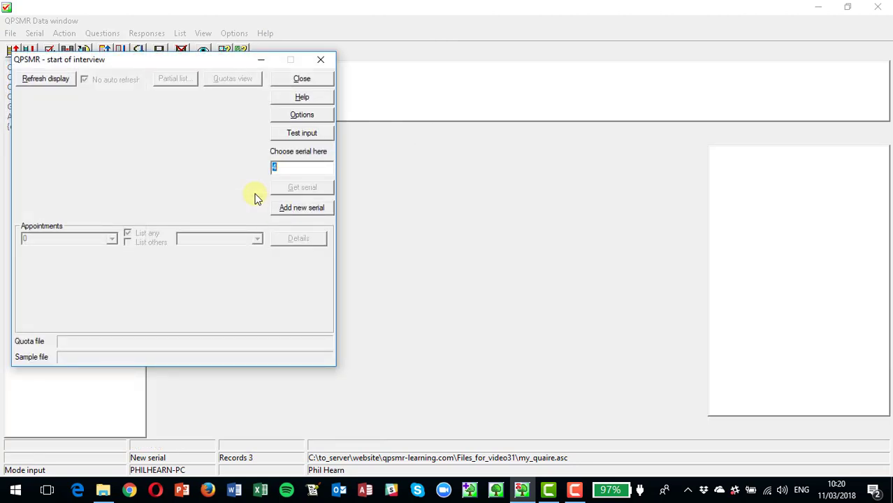
Add a new serial, answer Q1 with No, and go back to Q1.
key("Return")
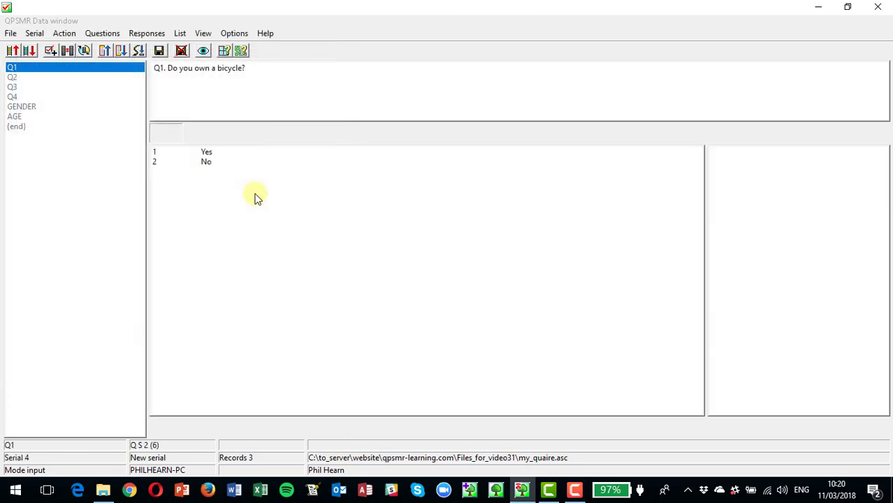
type("2")
key("Return")
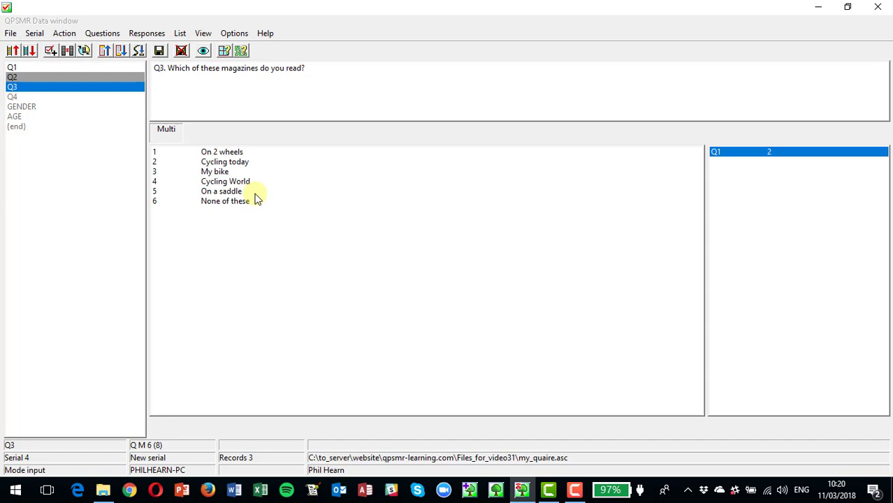
left_click(12, 68)
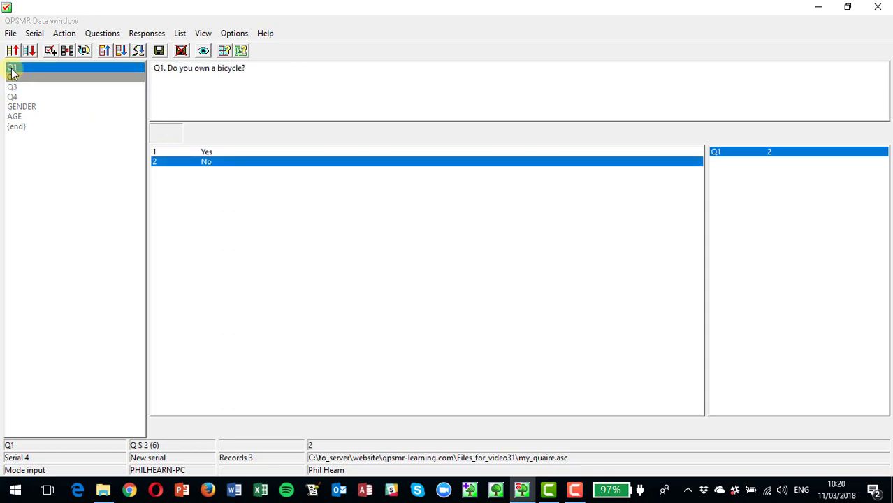
Change Q1's answer to Yes and answer Q2 with Once a month.
left_click(194, 152)
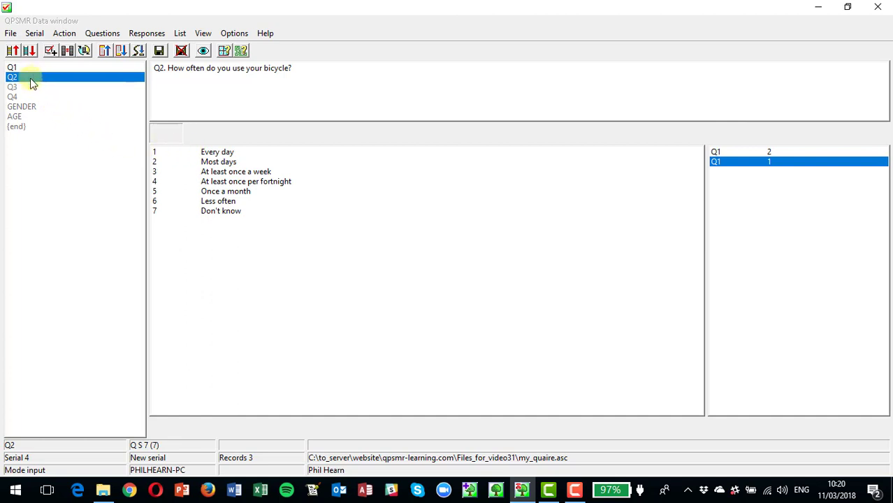
key("5")
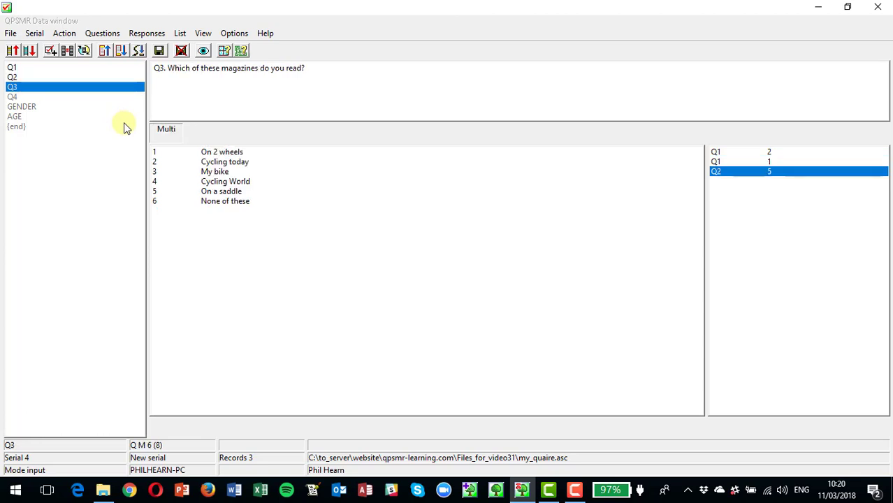
Answer Q3 with On 2 wheels, Cycling today and My bike, and Q4 with 10.
key("1")
key("2")
key("3")
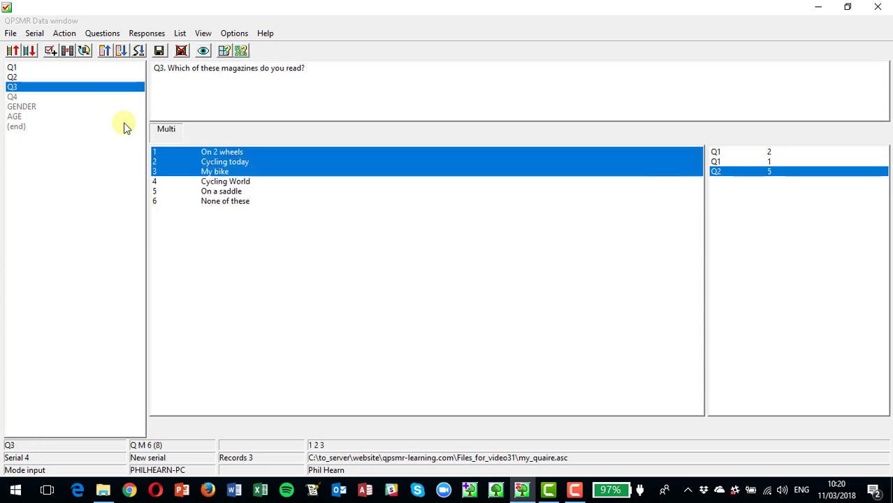
key("Return")
type("10")
key("Return")
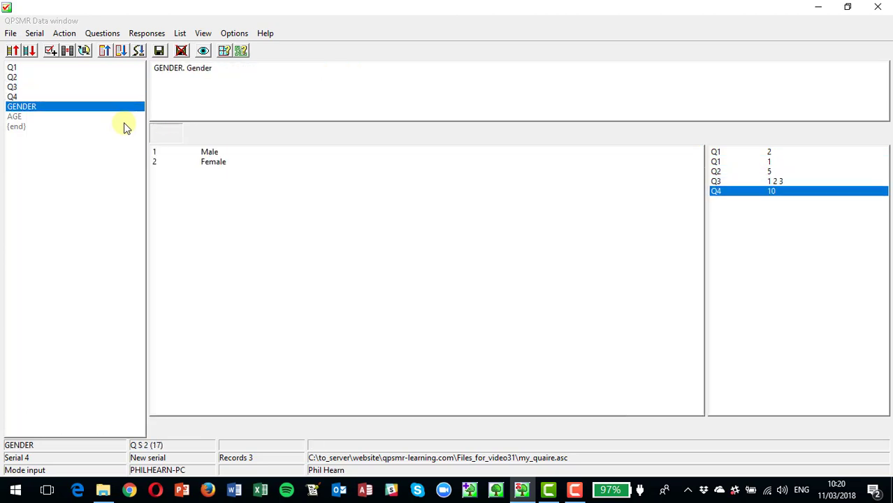
Answer Gender Female and Age 25-34, save the questionnaire and close the start-of-interview dialog.
key("2")
key("2")
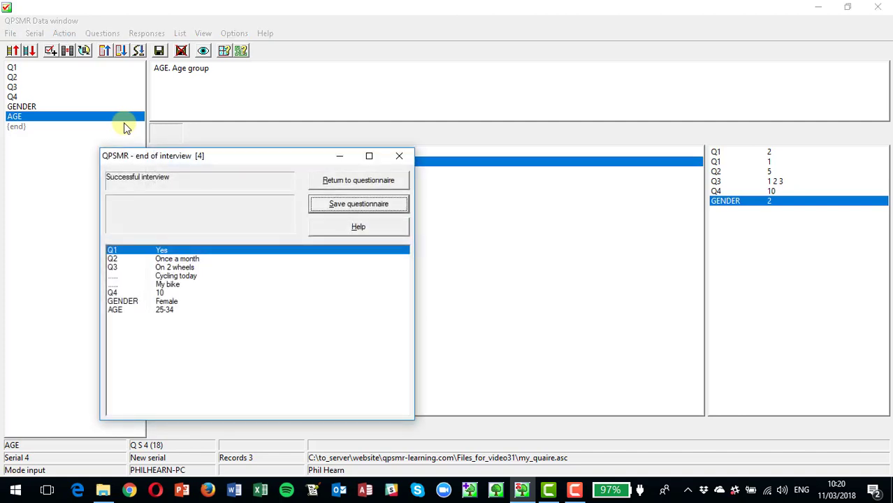
key("Return")
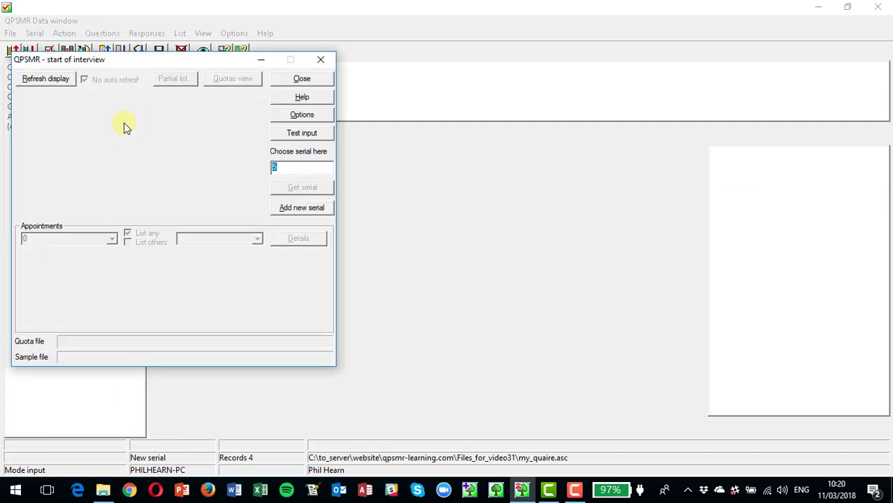
left_click(322, 61)
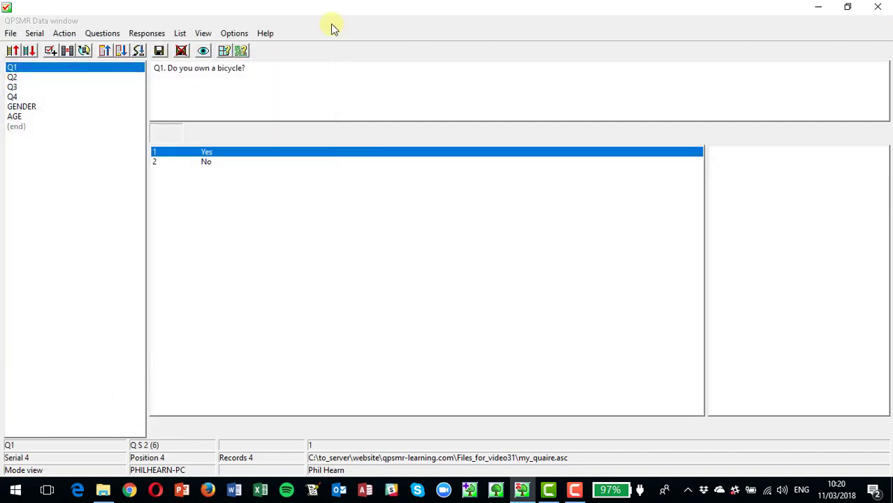
Start a new CAPI questionnaire with a new serial and answer Q1 with Yes.
left_click(63, 33)
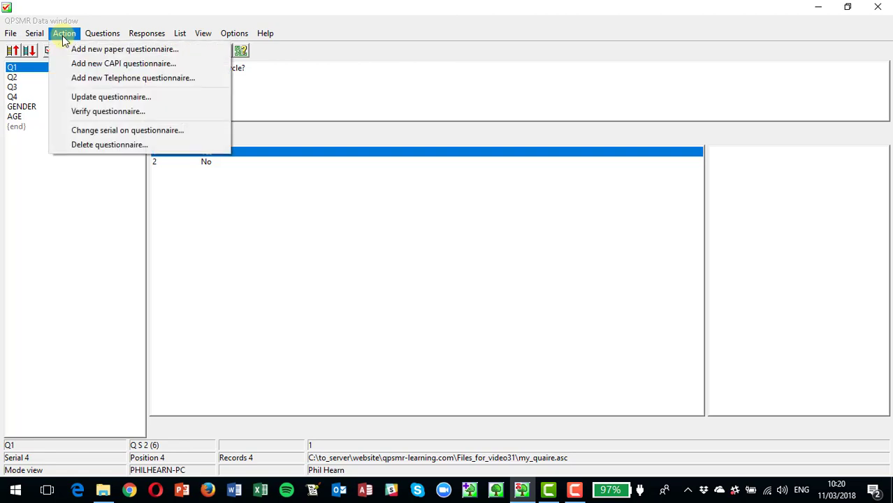
left_click(126, 64)
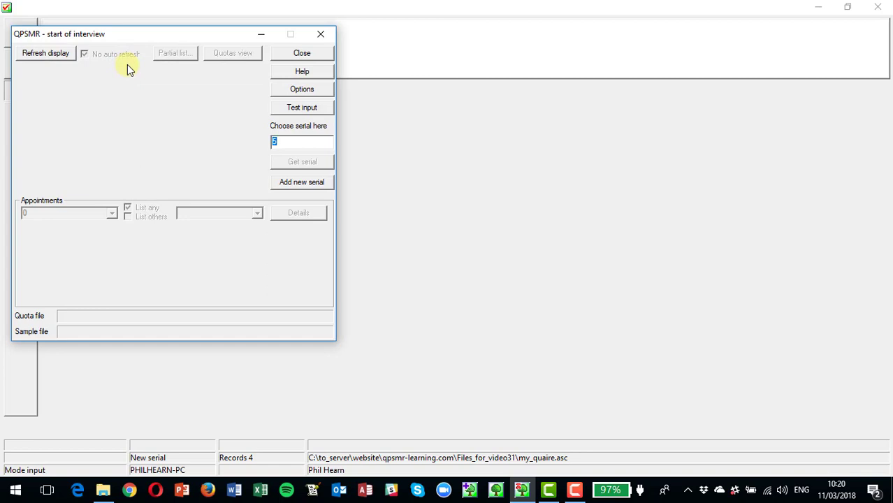
key("Return")
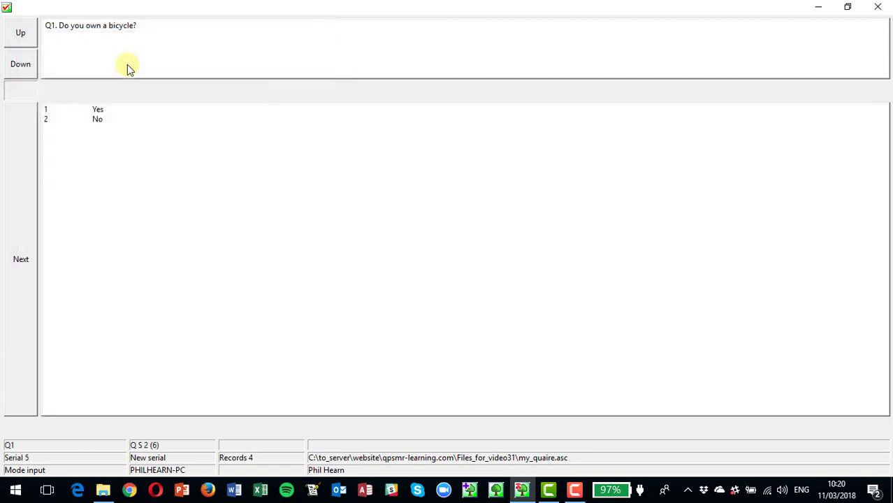
left_click(102, 112)
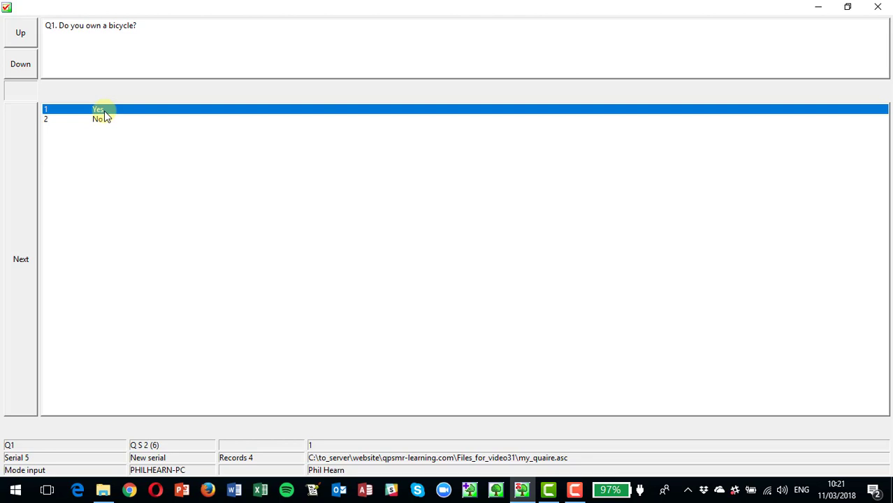
left_click(26, 268)
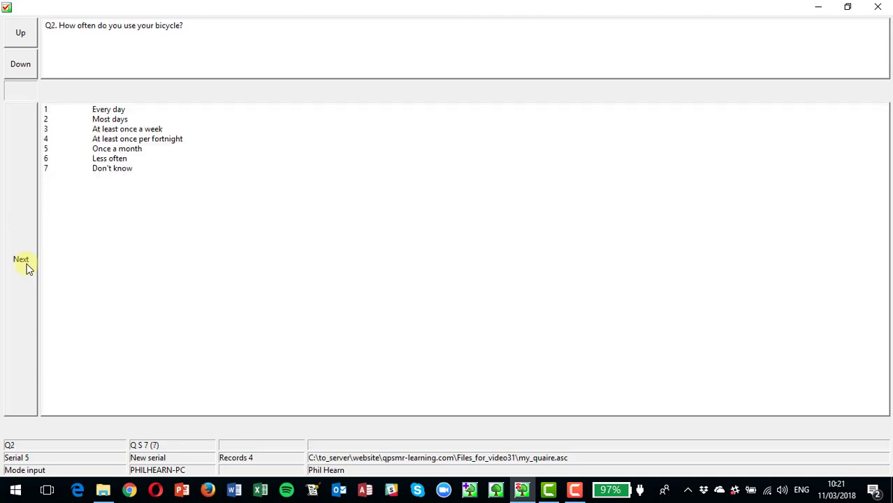
Answer Q2 with At least once per fortnight and Q3 with My bike and Cycling World.
key("4")
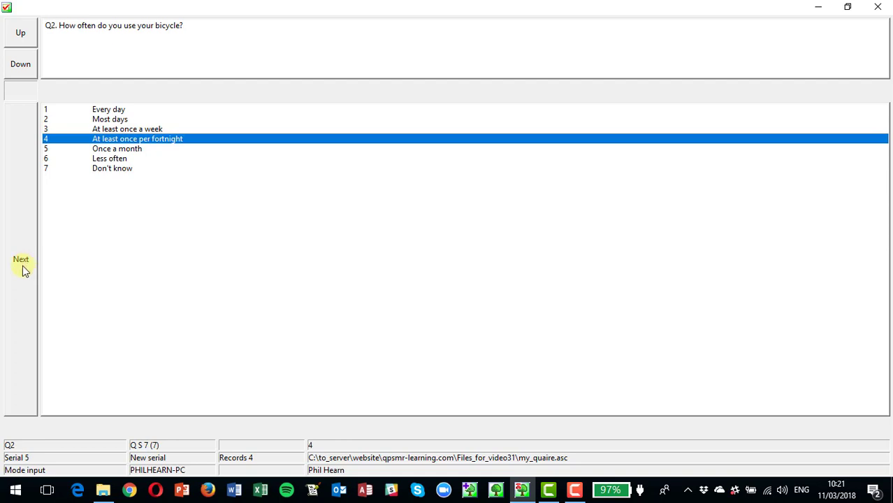
left_click(22, 265)
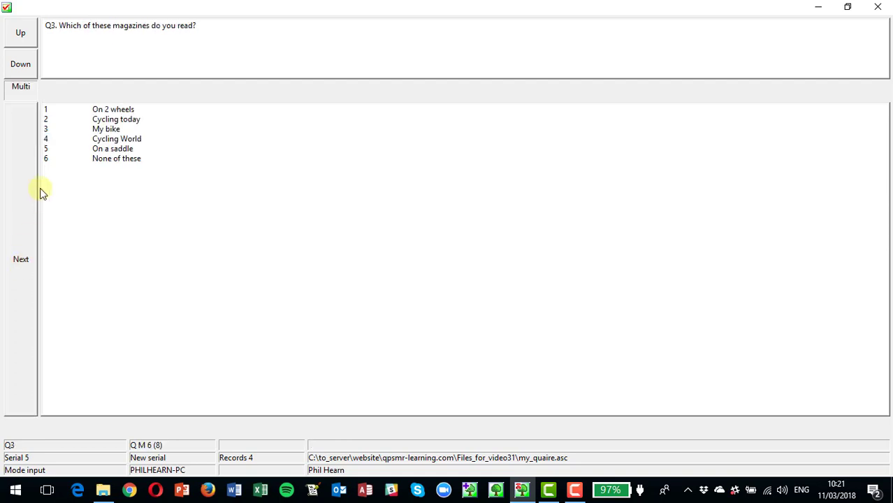
left_click(109, 130)
left_click(115, 142)
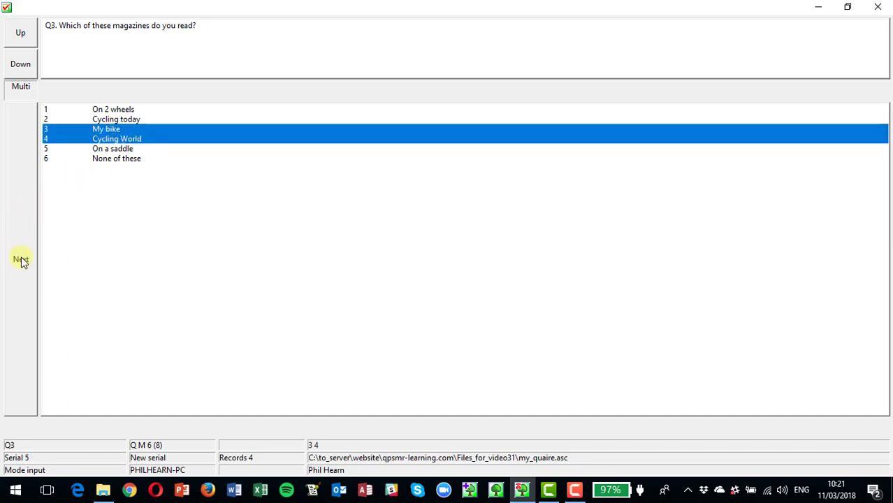
left_click(21, 260)
Answer Q4 with 5, Gender Female and Age 16-24, then save the questionnaire.
left_click(97, 157)
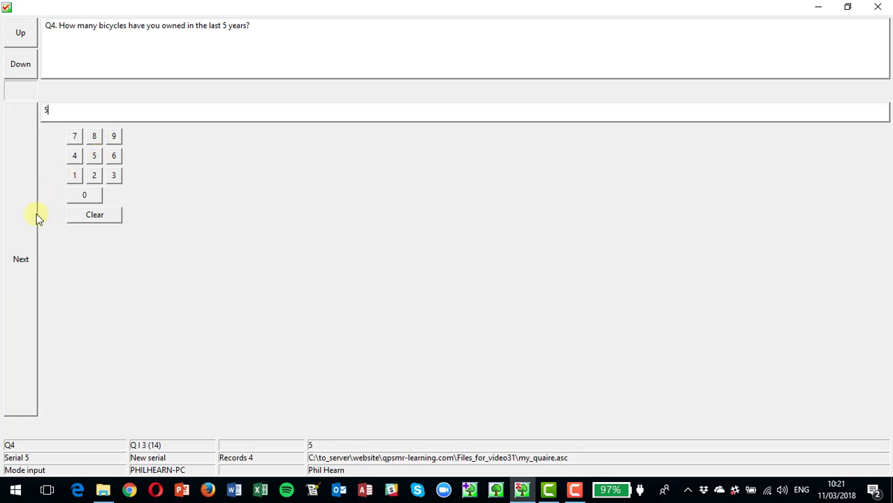
left_click(30, 226)
left_click(114, 120)
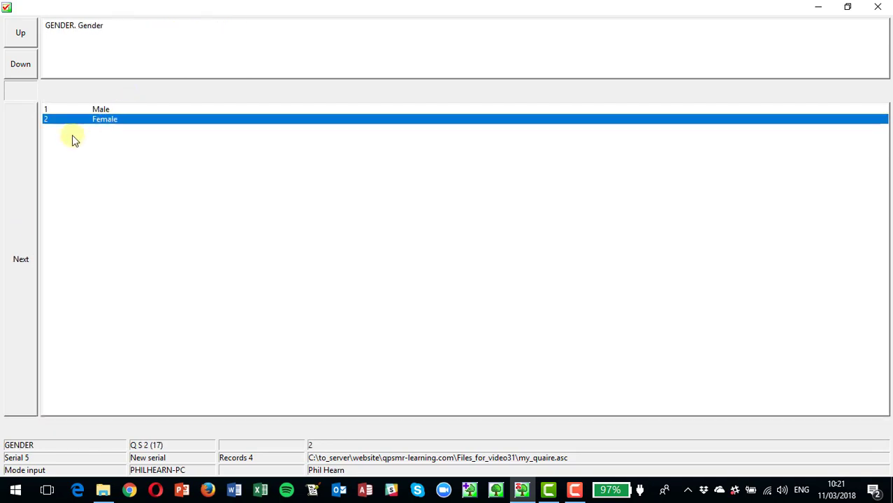
left_click(25, 180)
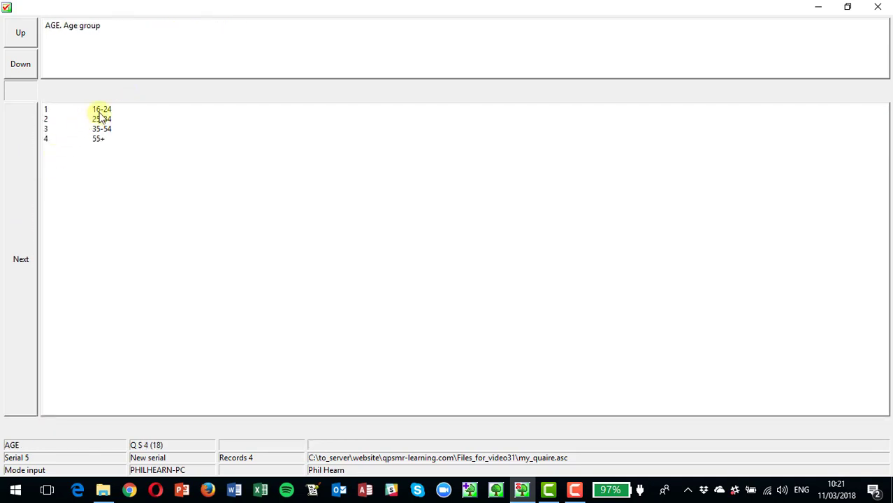
left_click(99, 113)
left_click(30, 187)
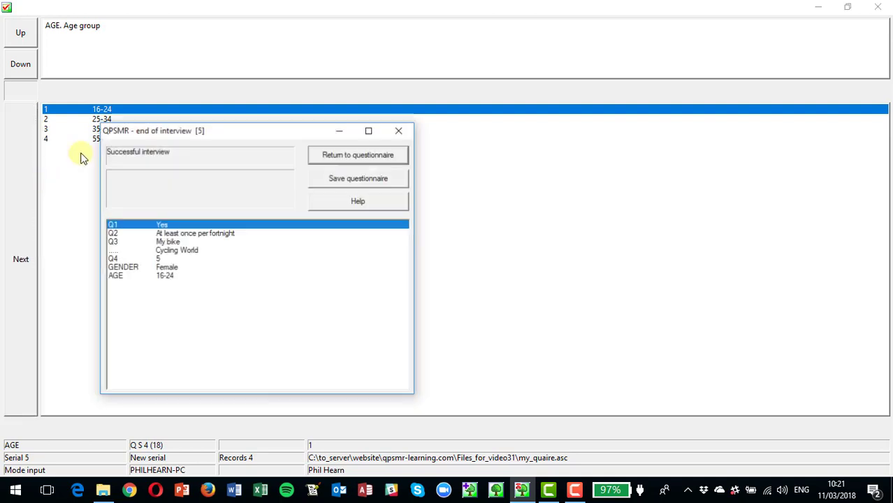
left_click(363, 184)
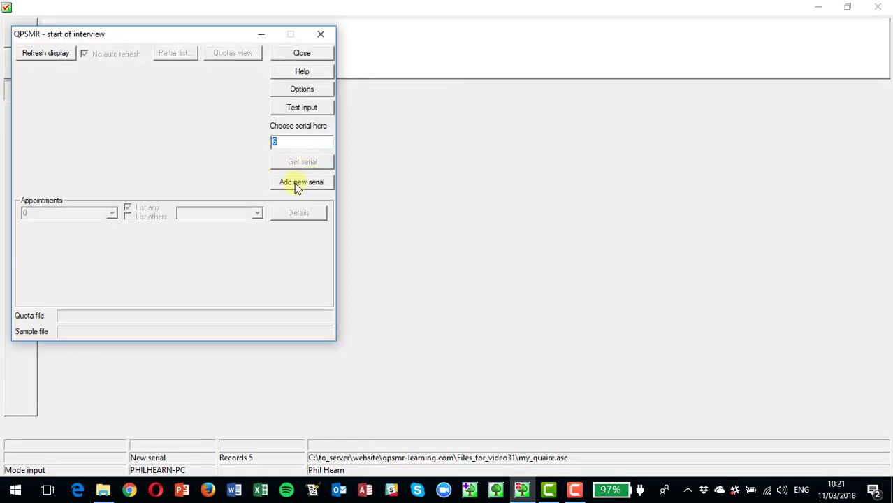
Add a new serial and answer Q1 with No and Q3 with On a saddle.
left_click(295, 183)
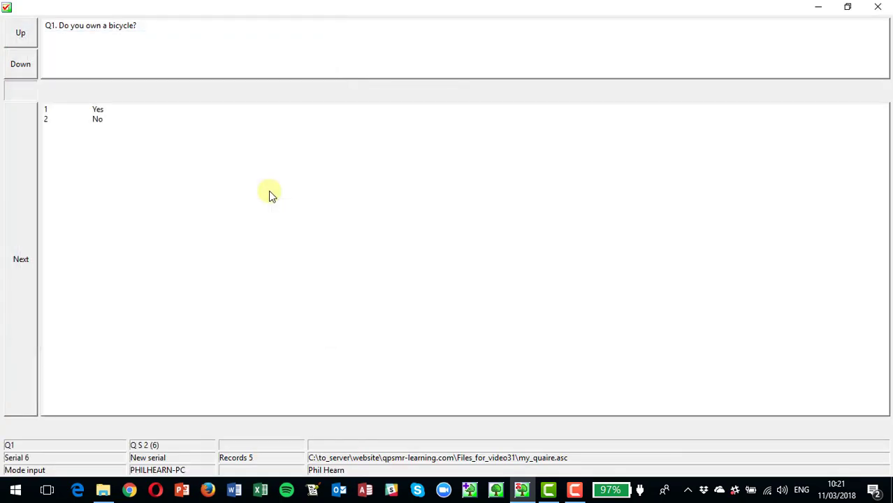
left_click(95, 122)
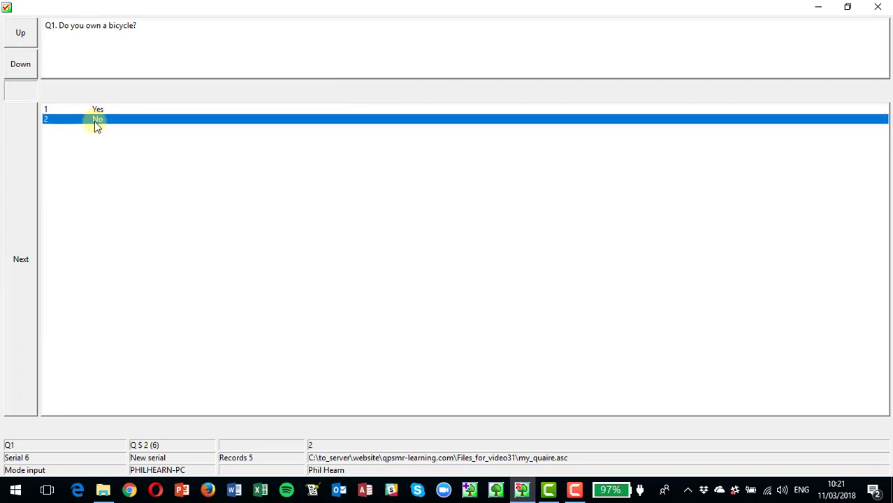
left_click(98, 120)
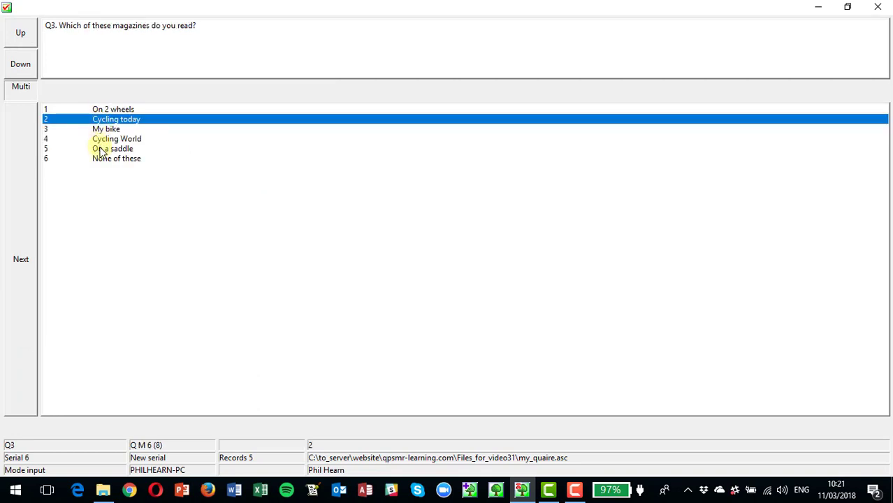
left_click(102, 149)
left_click(16, 196)
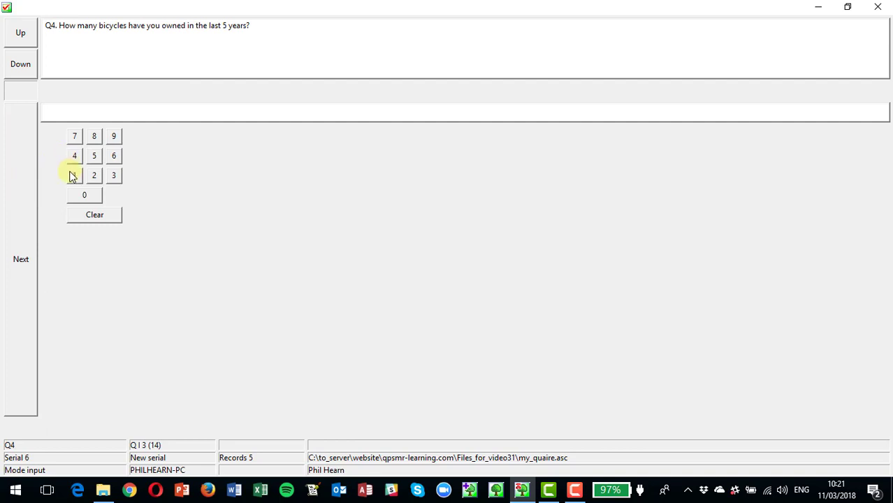
Answer Q4 with 12, Gender Female and Age 25-34, save the questionnaire and close the interview dialog.
left_click(74, 175)
left_click(94, 176)
left_click(30, 225)
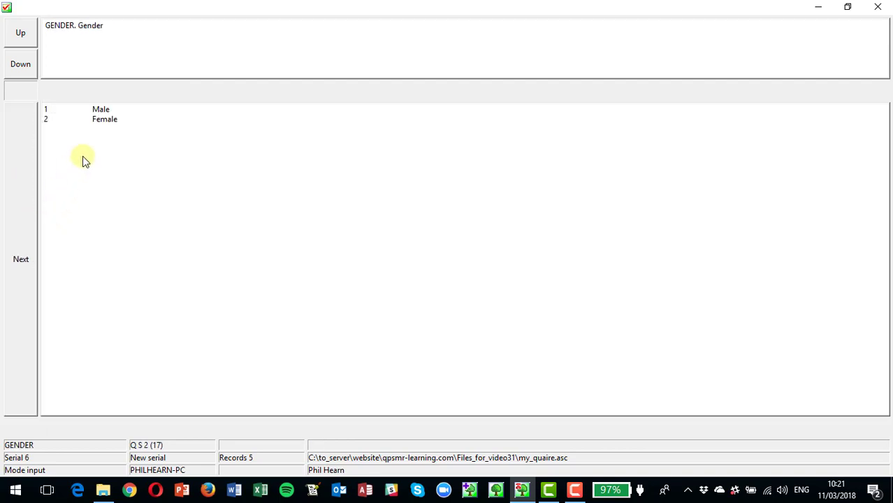
left_click(98, 122)
left_click(32, 165)
left_click(93, 122)
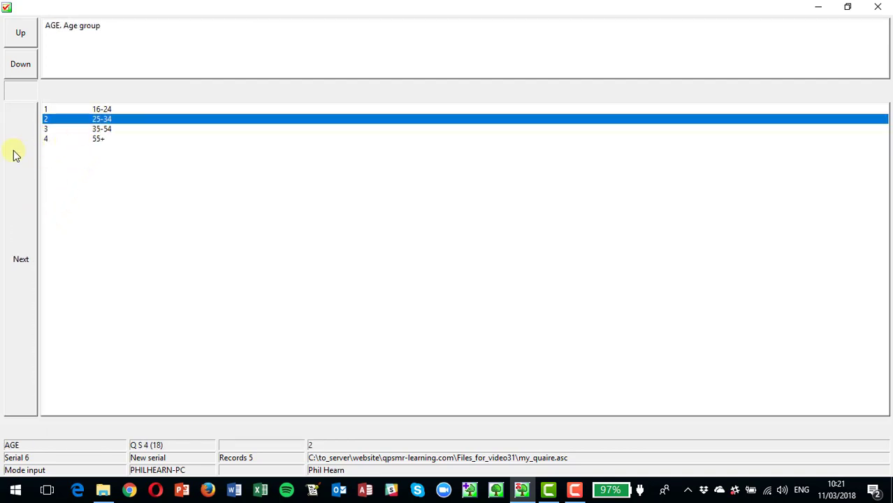
left_click(17, 175)
left_click(330, 181)
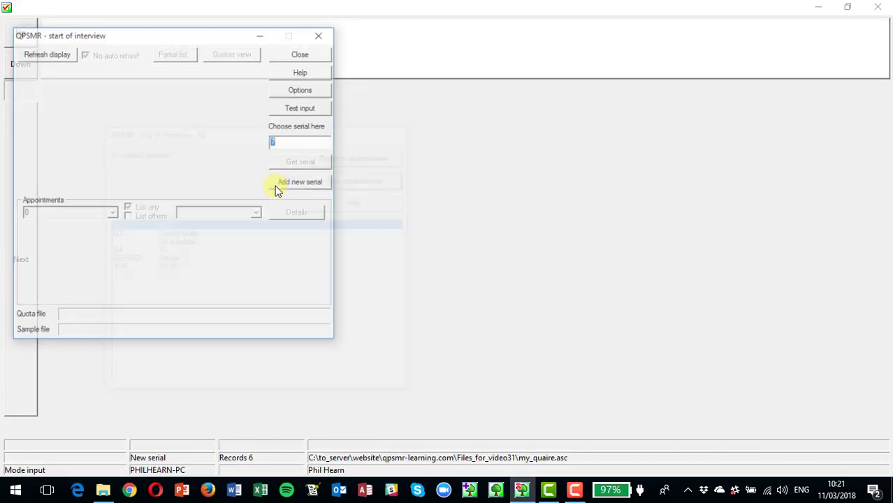
left_click(304, 53)
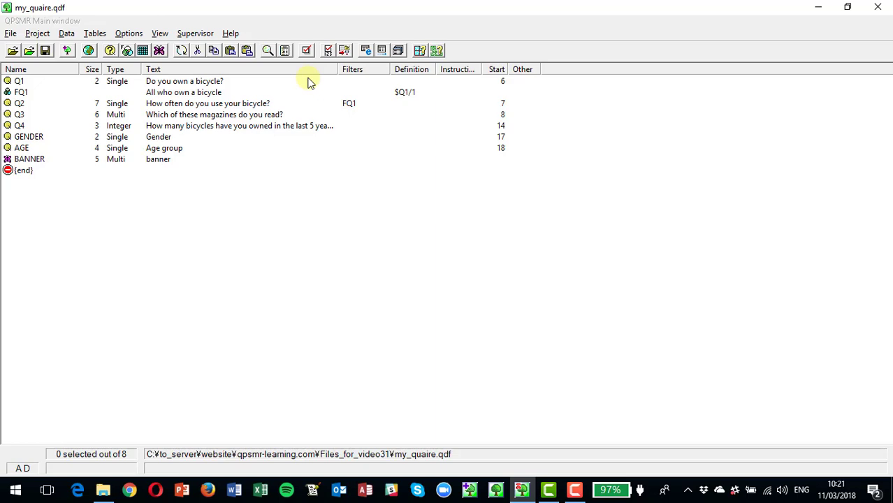
Create the questionnaire input control file for distribution with the first serial set to 21.
left_click(196, 35)
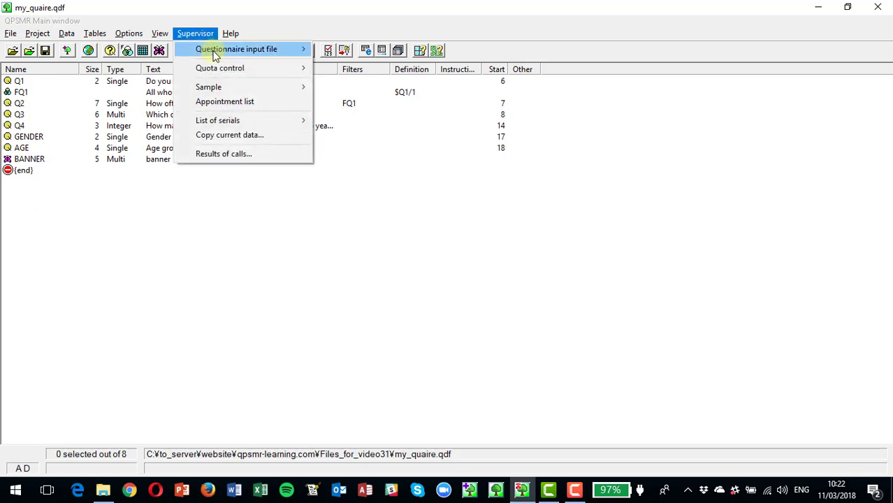
mouse_move(216, 56)
left_click(355, 63)
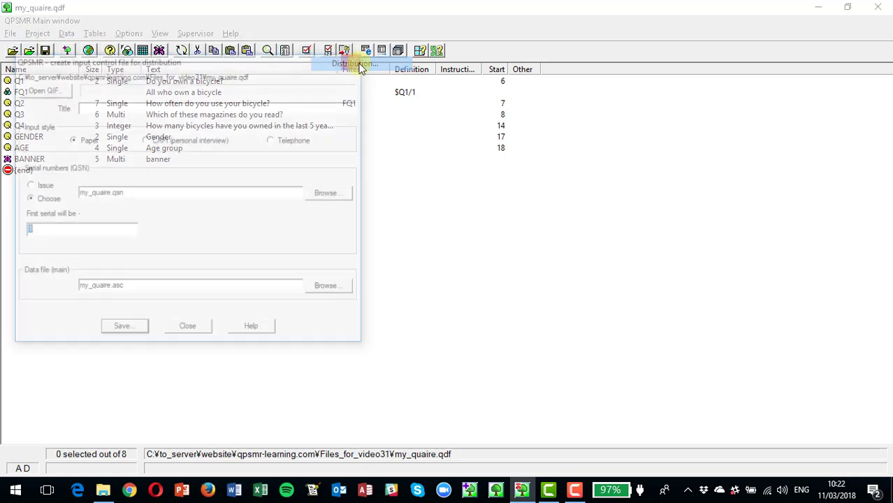
left_click(109, 106)
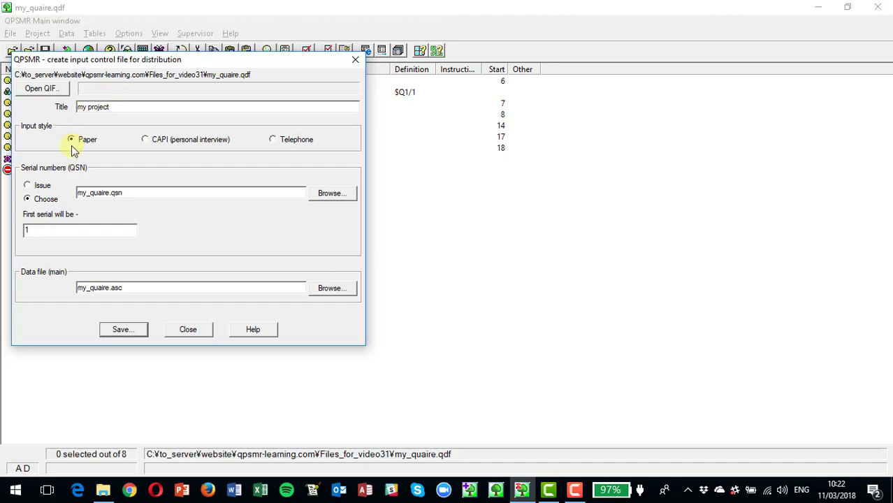
left_click(66, 232)
type("21")
left_click(120, 330)
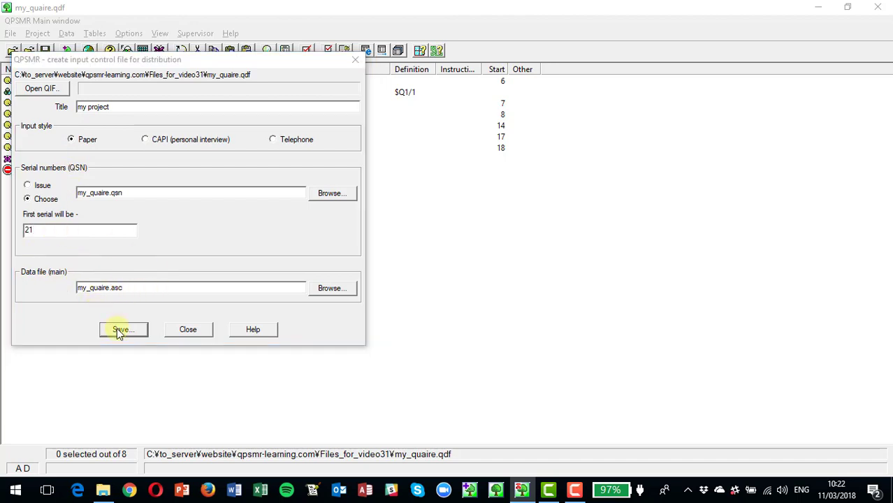
left_click(354, 360)
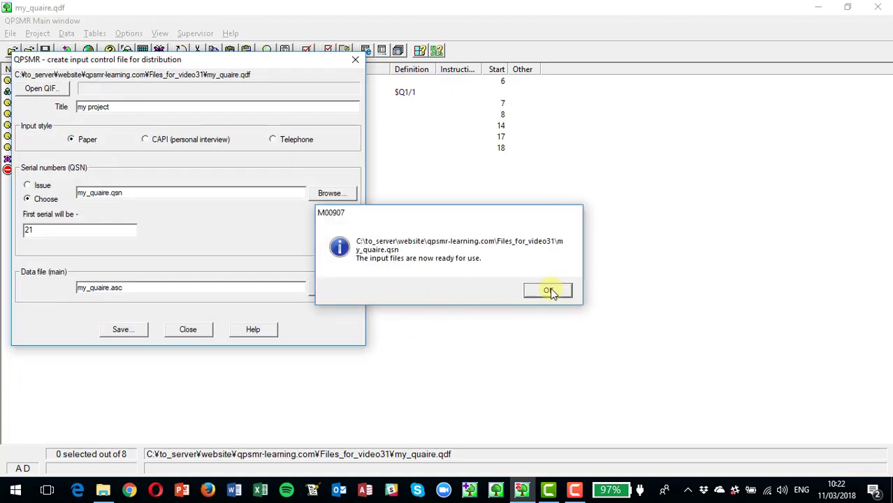
left_click(549, 290)
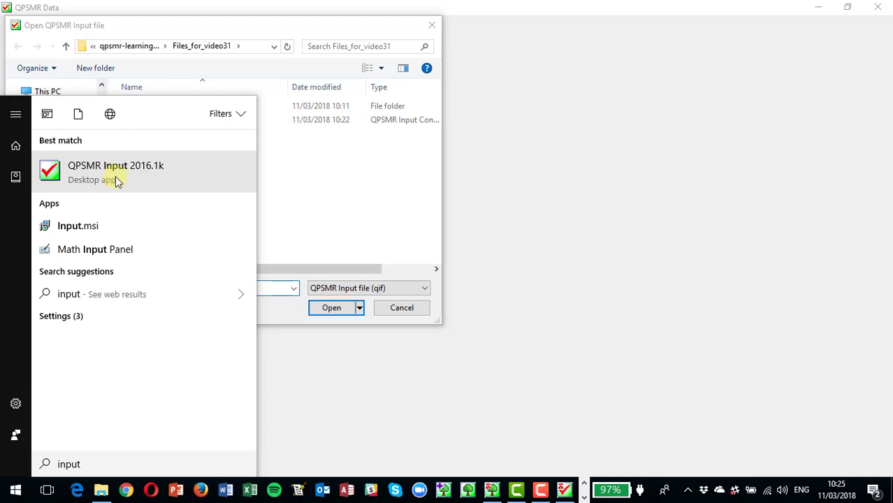
Open the questionnaire input file my_quaire.qif in QPSMR Input and acknowledge the version notice.
left_click(499, 170)
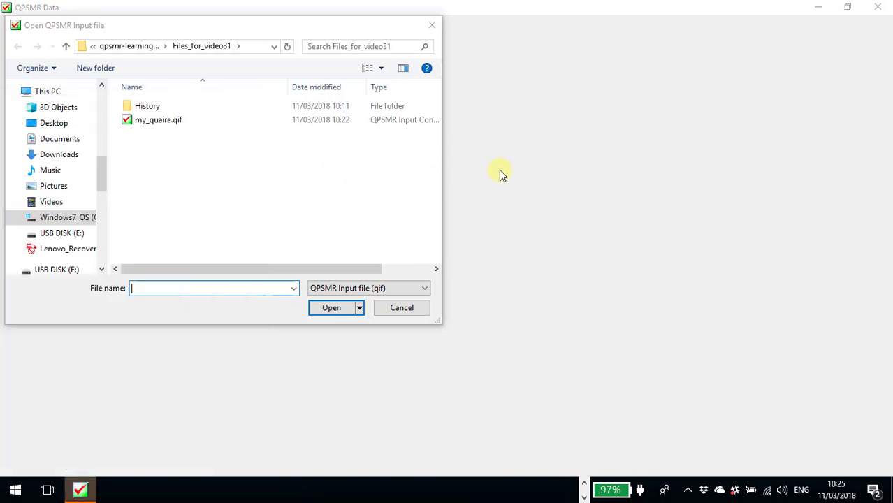
double_click(165, 123)
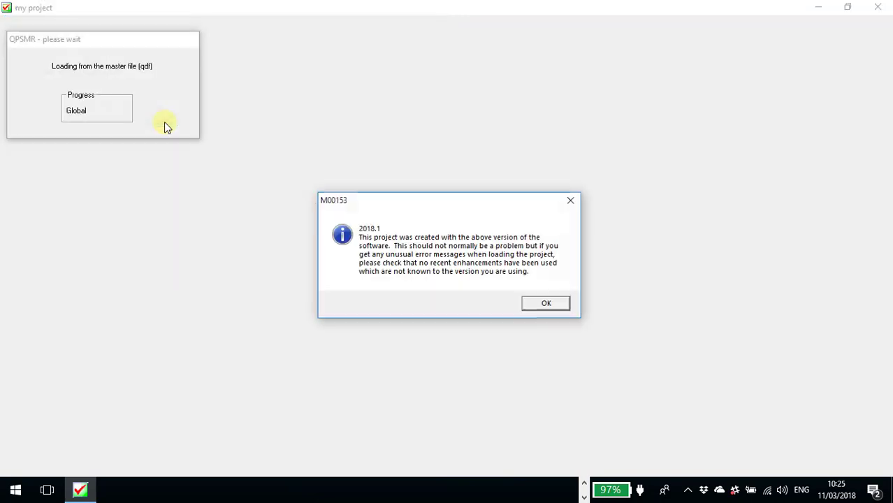
left_click(530, 303)
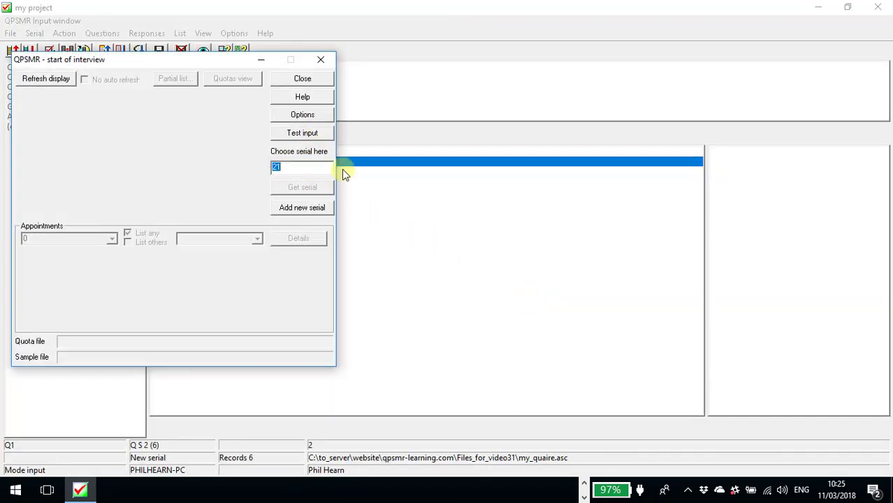
Start the interview for serial 21 and answer Q1 with No and Q3 with On 2 wheels and Cycling today.
key("Return")
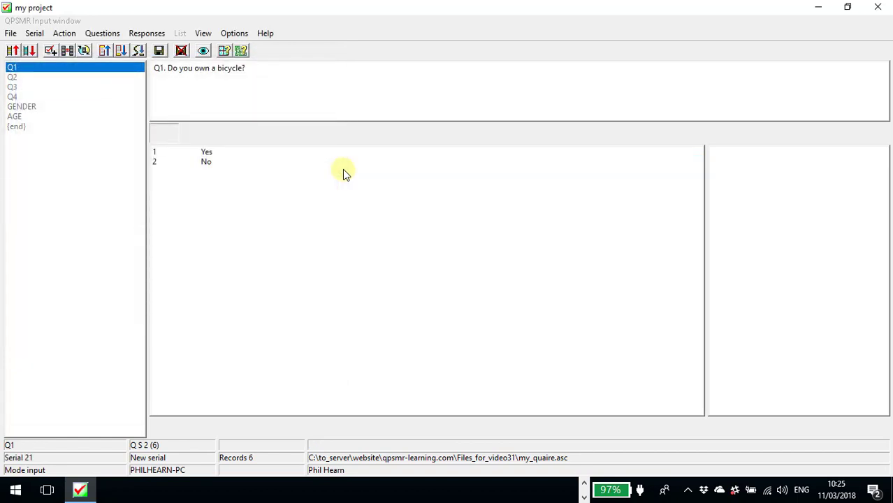
Answer Q4 with 2, Gender Male and Age 25-34, then save the questionnaire.
type("21 2")
key("Return")
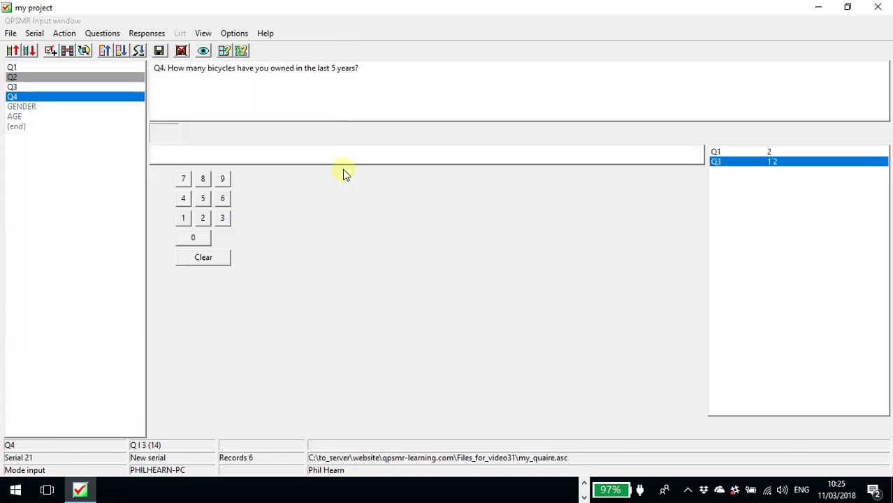
type("2")
key("Return")
key("1")
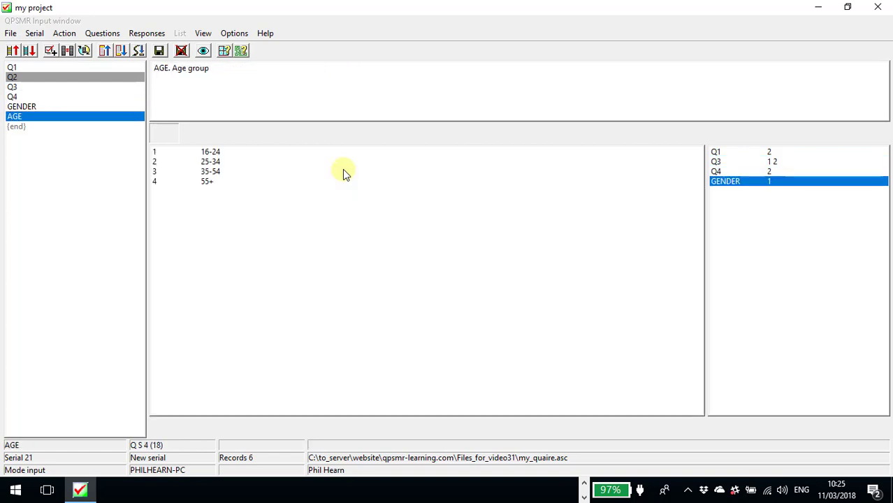
key("2")
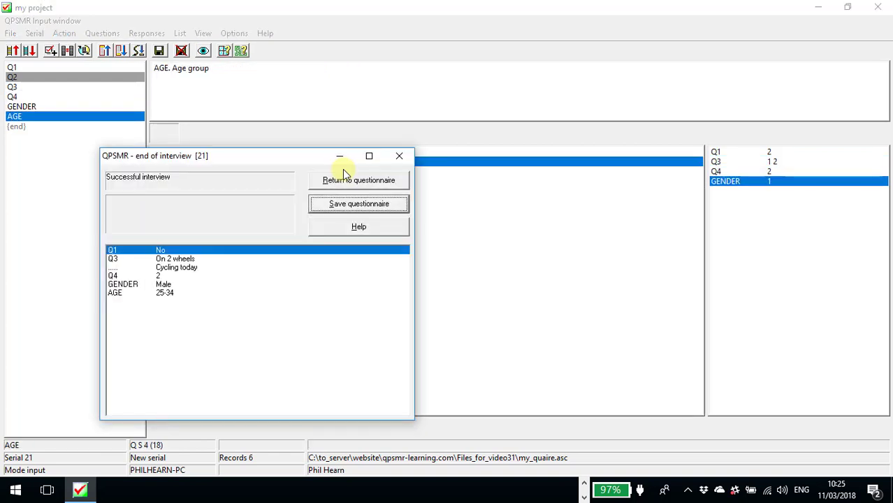
left_click(375, 204)
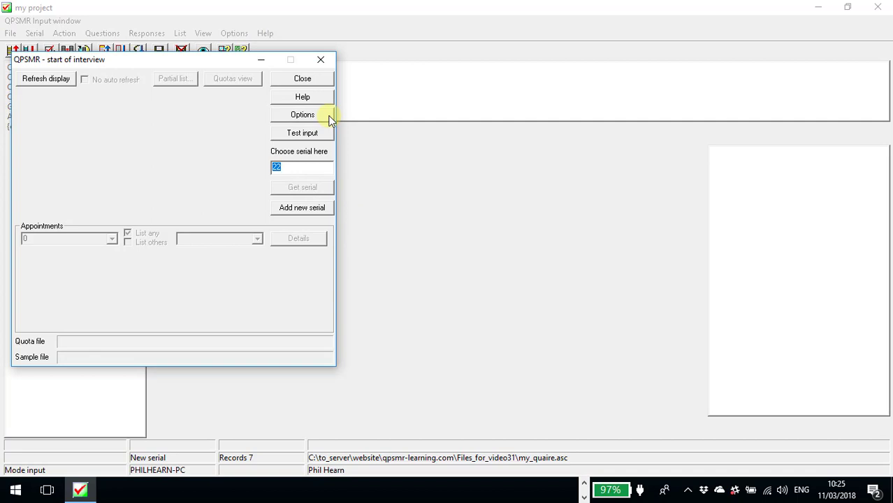
Close the interview dialog and the QPSMR Input window.
left_click(304, 79)
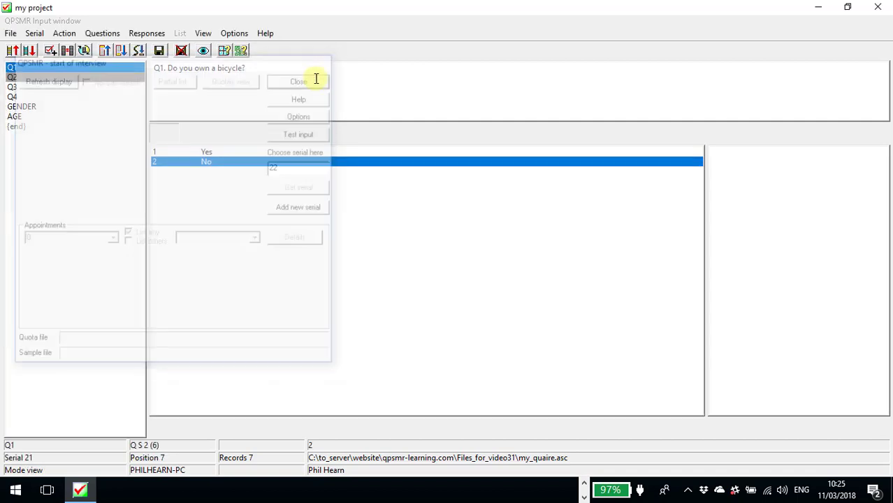
left_click(880, 17)
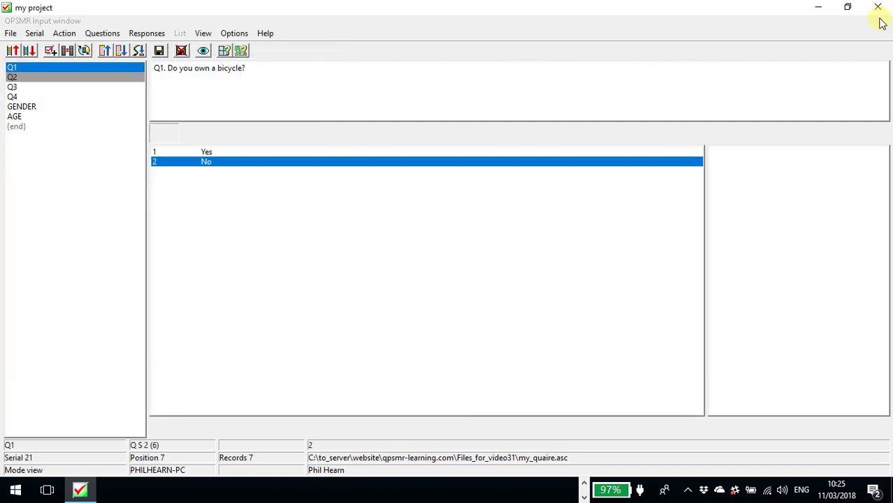